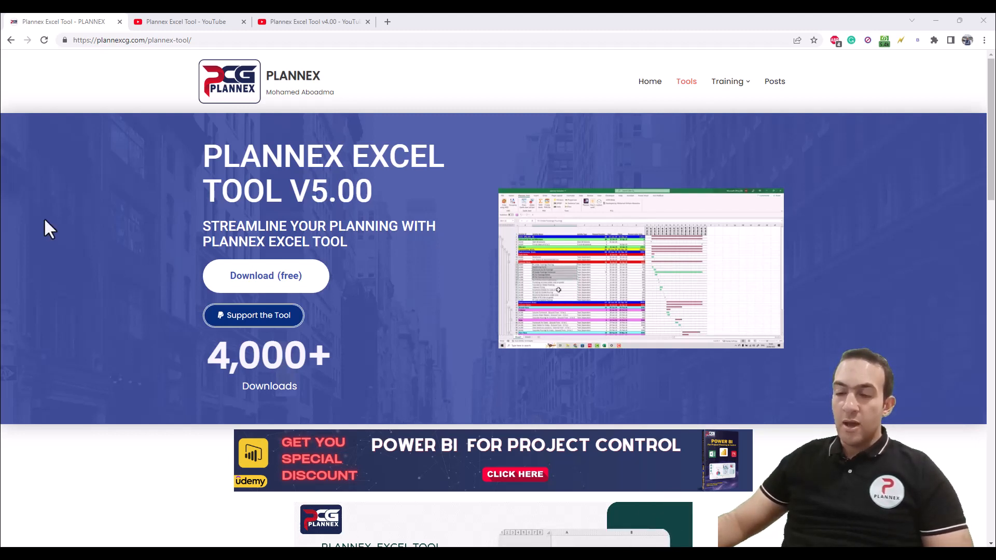
Look over the Plannex Excel Tool V5.02 (beta) download page and its YouTube tutorial playlist.
{"action": "scroll", "coordinate": [362, 325], "scroll_direction": "down", "scroll_amount": 2}
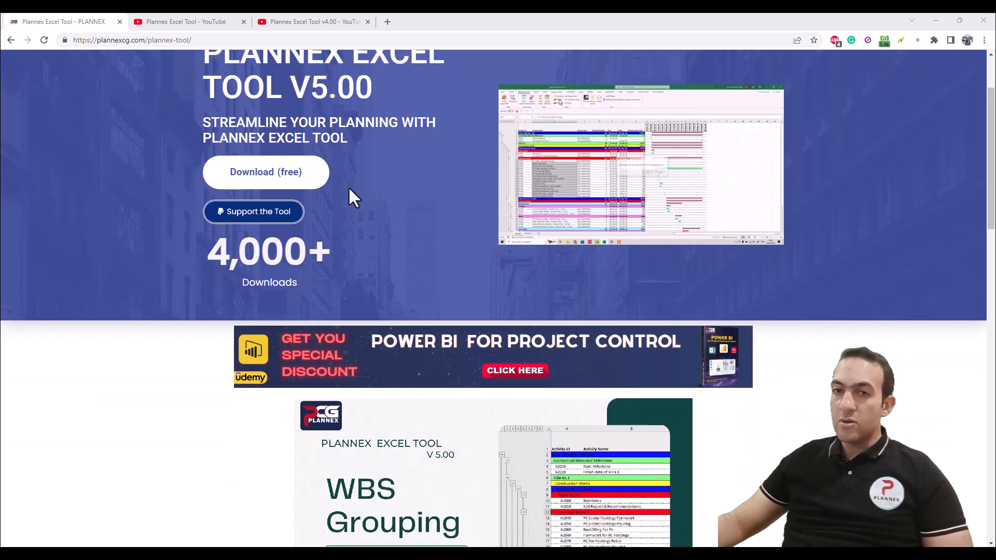
{"action": "scroll", "coordinate": [348, 186], "scroll_direction": "up", "scroll_amount": 1}
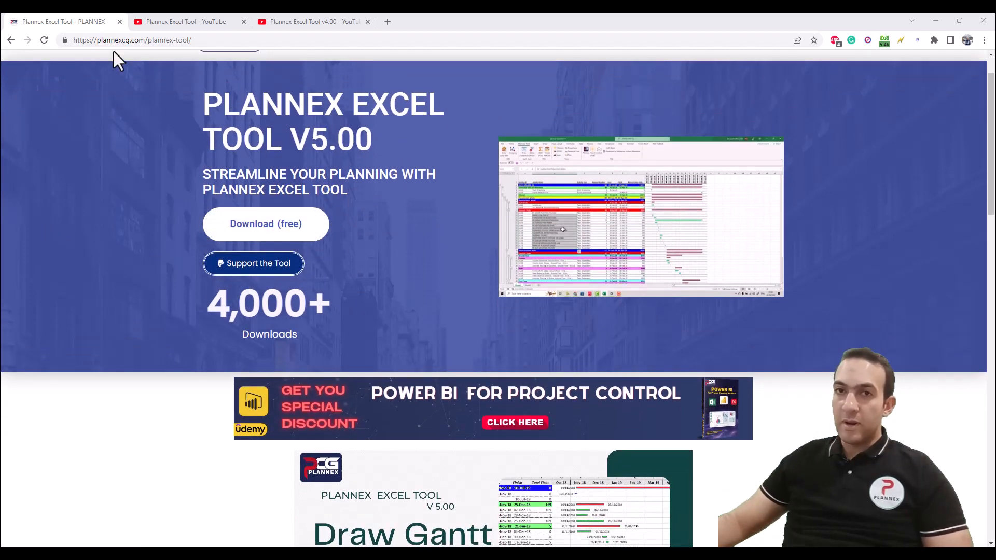
{"action": "scroll", "coordinate": [801, 127], "scroll_direction": "up", "scroll_amount": 1}
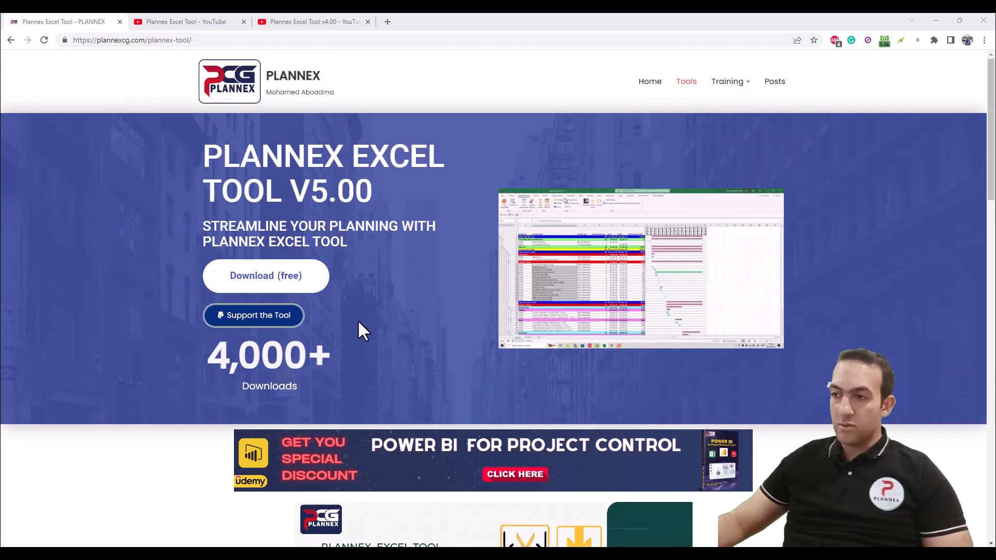
{"action": "scroll", "coordinate": [357, 320], "scroll_direction": "down", "scroll_amount": 6}
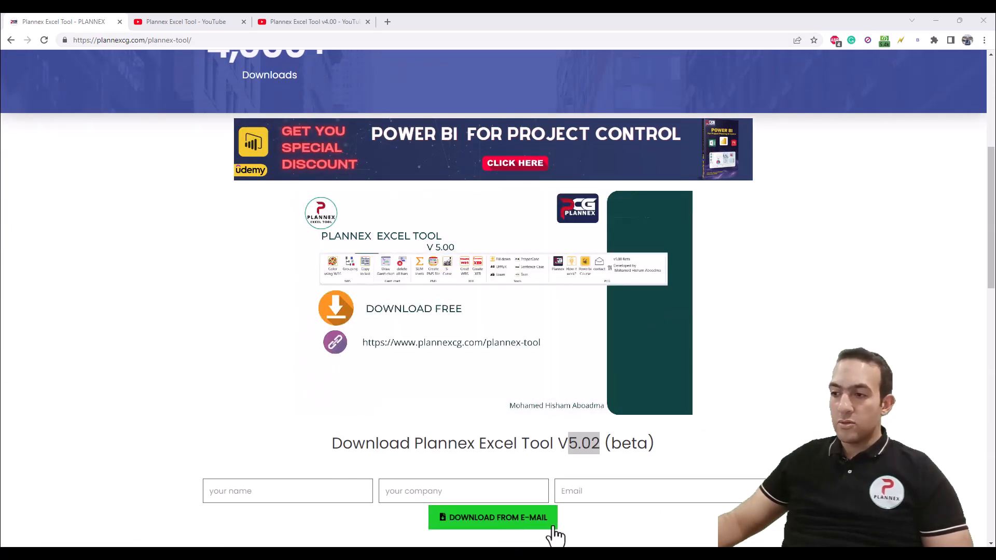
{"action": "key", "text": "ctrl+Tab"}
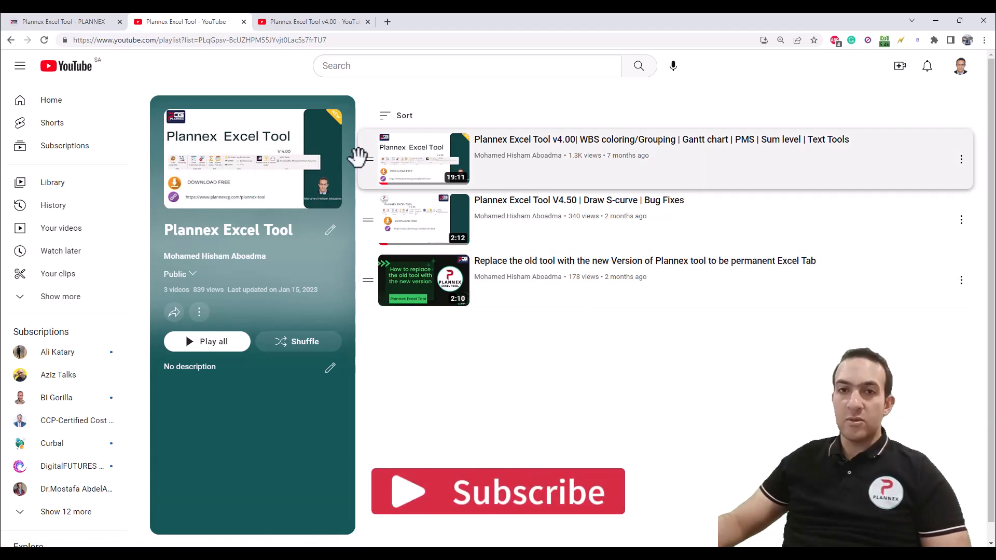
Switch to Excel and generate a blank WBS template with project name and level headers on Sheet2.
{"action": "key", "text": "alt+Tab"}
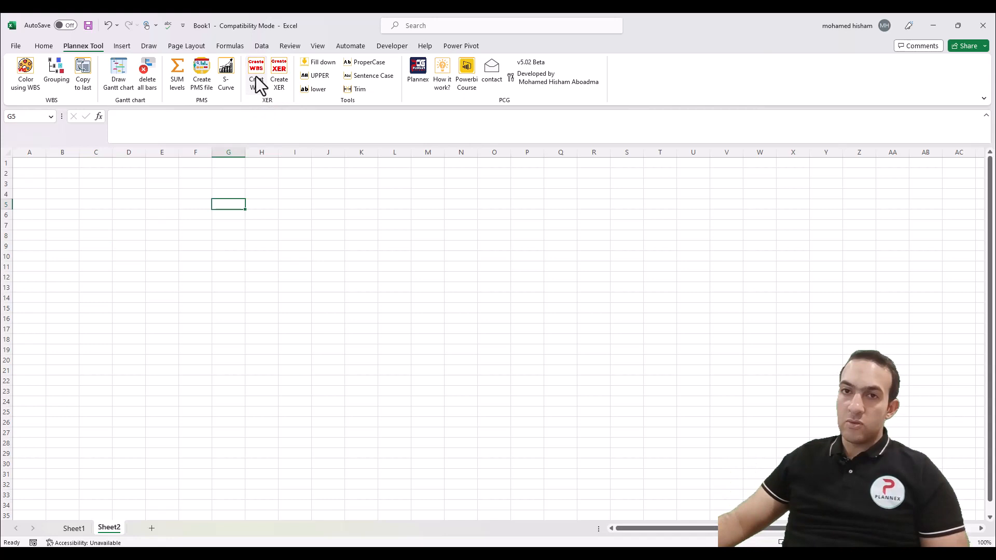
{"action": "left_click", "coordinate": [256, 78]}
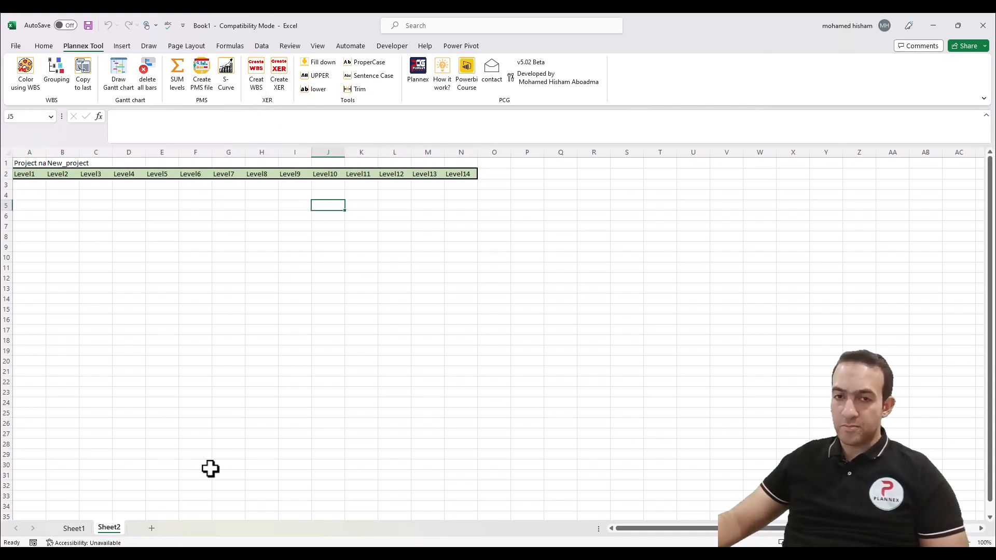
Widen columns A and B on Sheet1 so the project label and the first two WBS levels fit.
{"action": "left_click", "coordinate": [74, 528]}
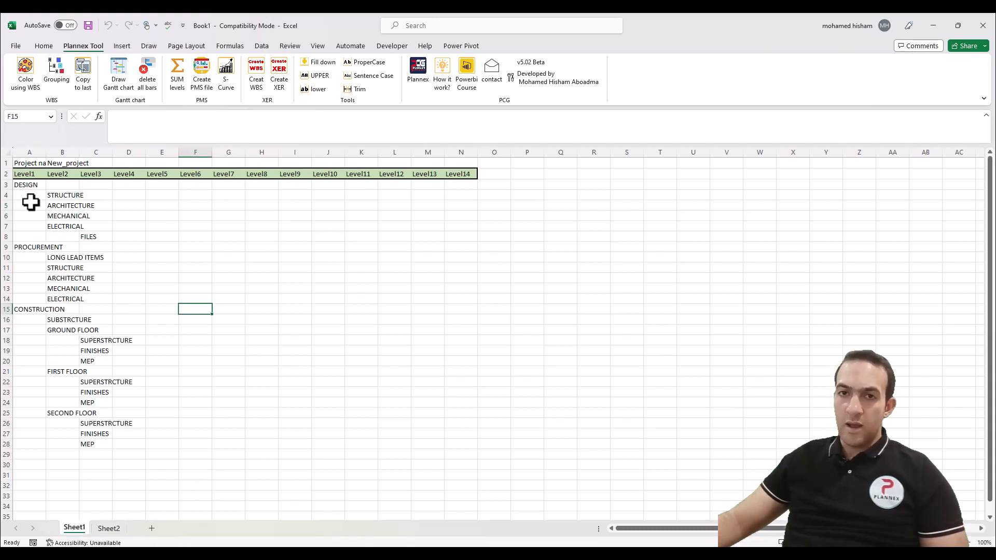
{"action": "left_click", "coordinate": [61, 162]}
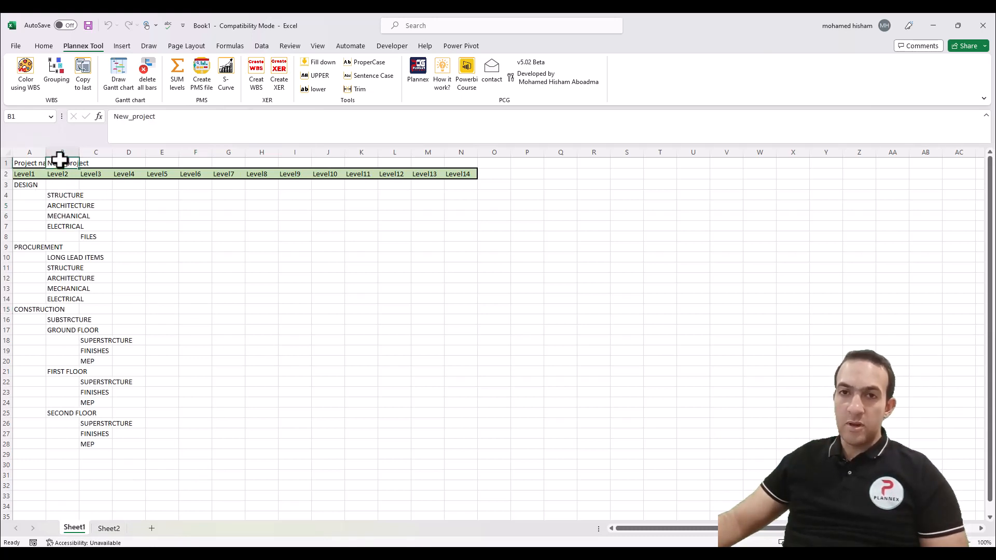
{"action": "left_click_drag", "start_coordinate": [46, 152], "coordinate": [489, 173]}
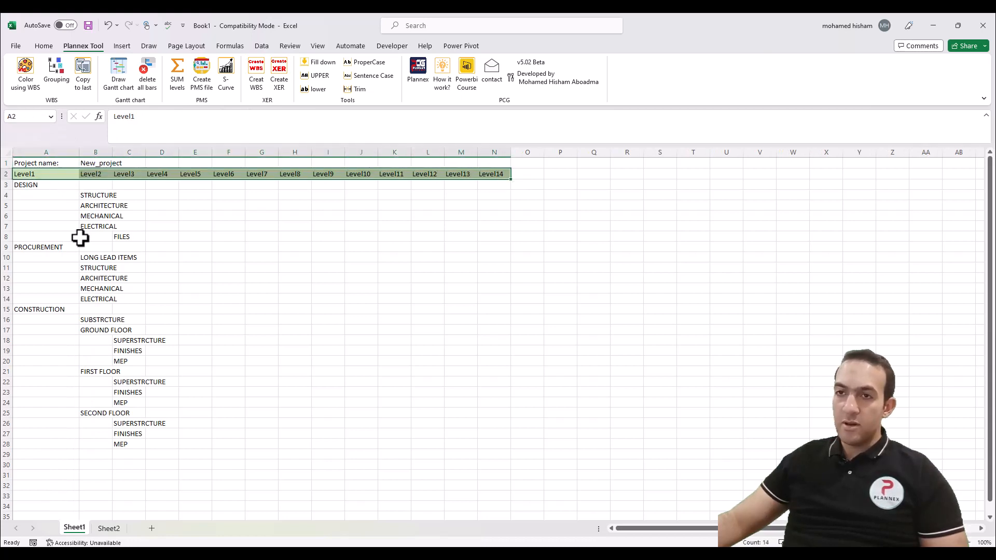
{"action": "scroll", "coordinate": [61, 239], "scroll_direction": "down", "scroll_amount": 6}
{"action": "scroll", "coordinate": [56, 466], "scroll_direction": "down", "scroll_amount": 4}
{"action": "scroll", "coordinate": [57, 332], "scroll_direction": "up", "scroll_amount": 10}
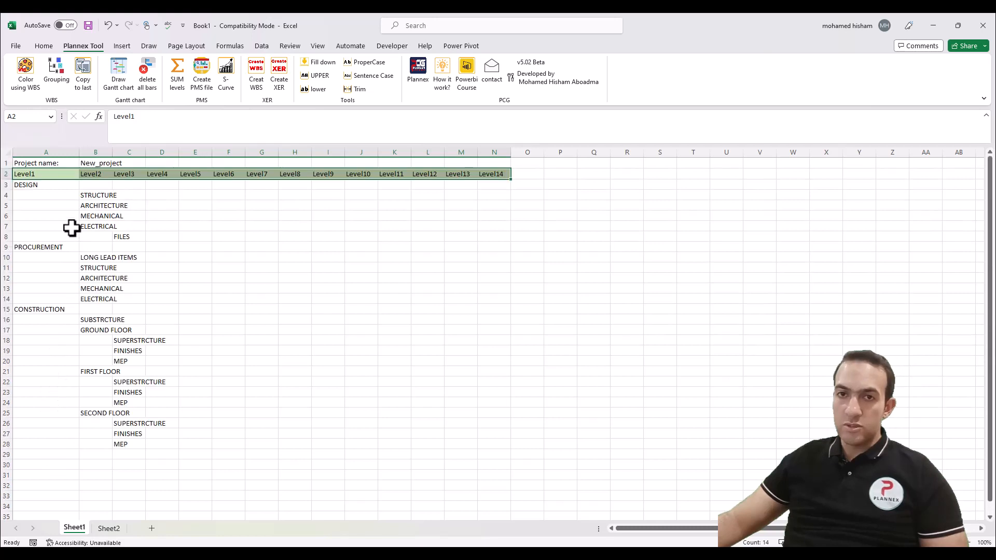
{"action": "left_click", "coordinate": [43, 184]}
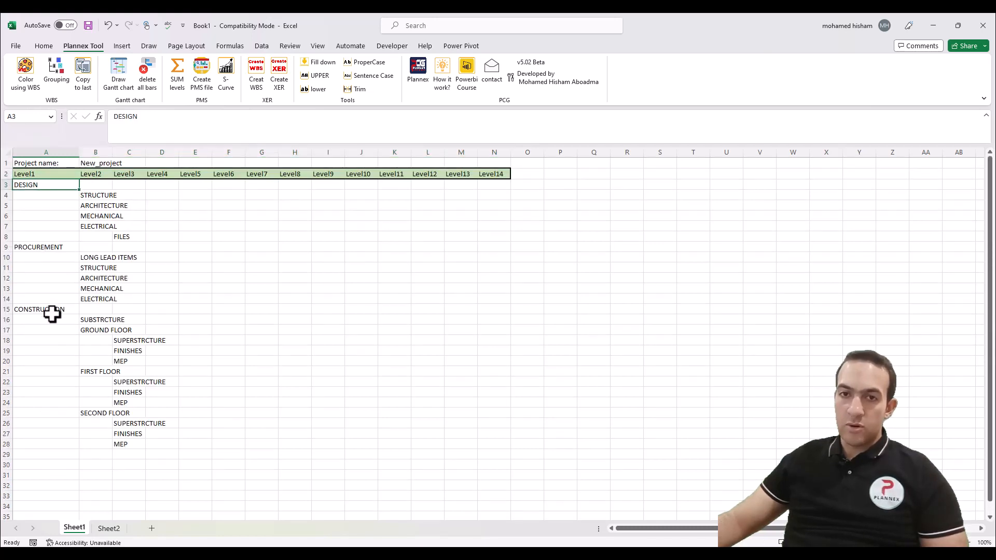
{"action": "left_click_drag", "start_coordinate": [112, 152], "coordinate": [180, 152]}
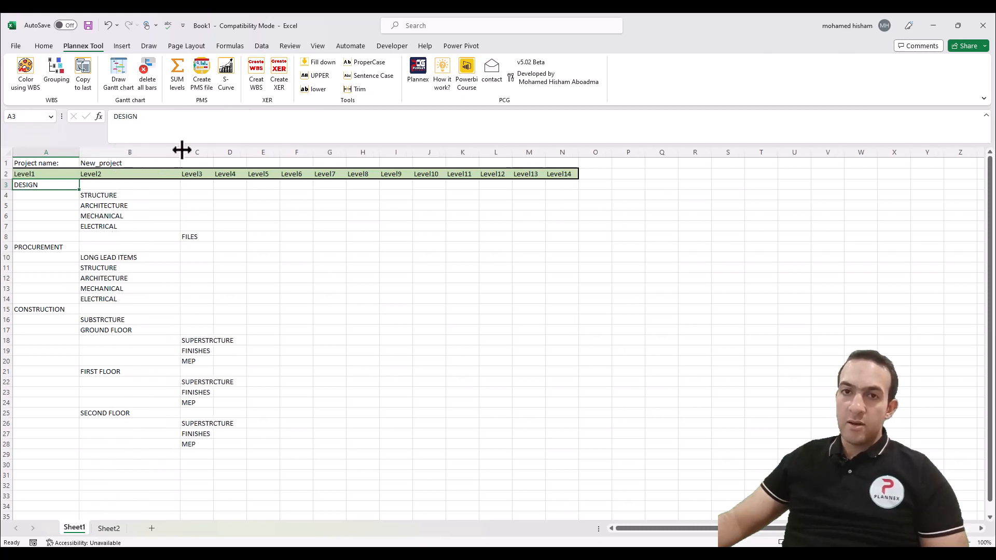
Examine how the WBS on Sheet1 places each item on its own row under its level column.
{"action": "left_click", "coordinate": [119, 194]}
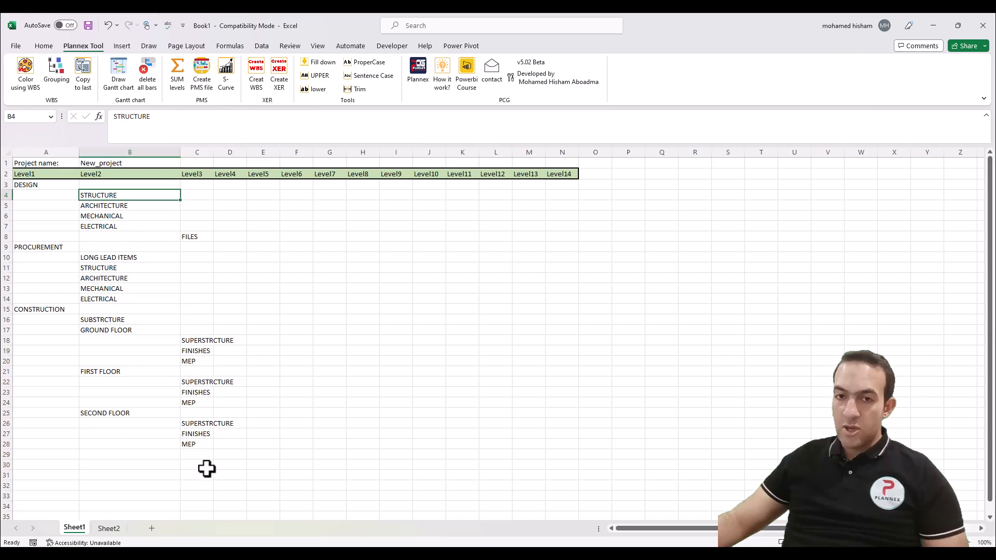
{"action": "left_click", "coordinate": [199, 446]}
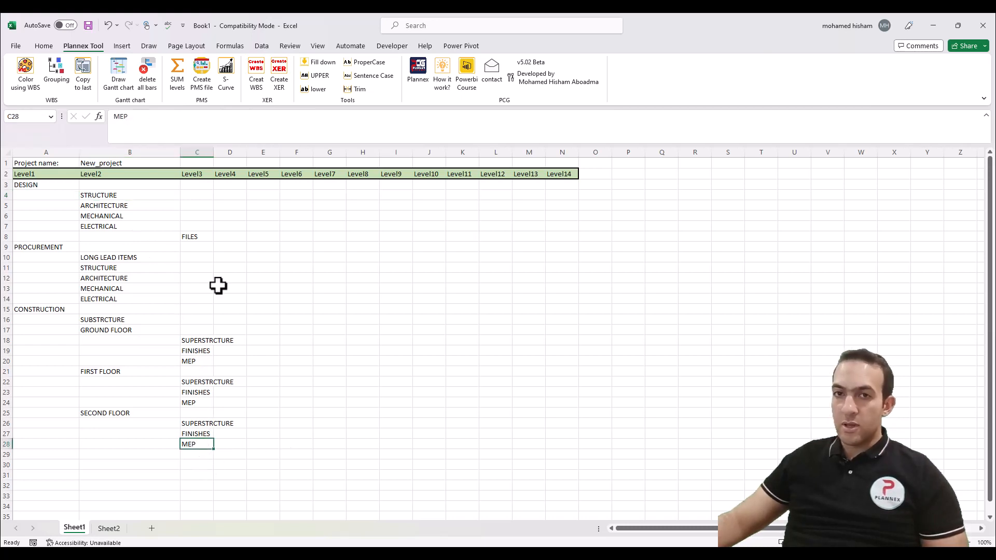
{"action": "left_click", "coordinate": [297, 457]}
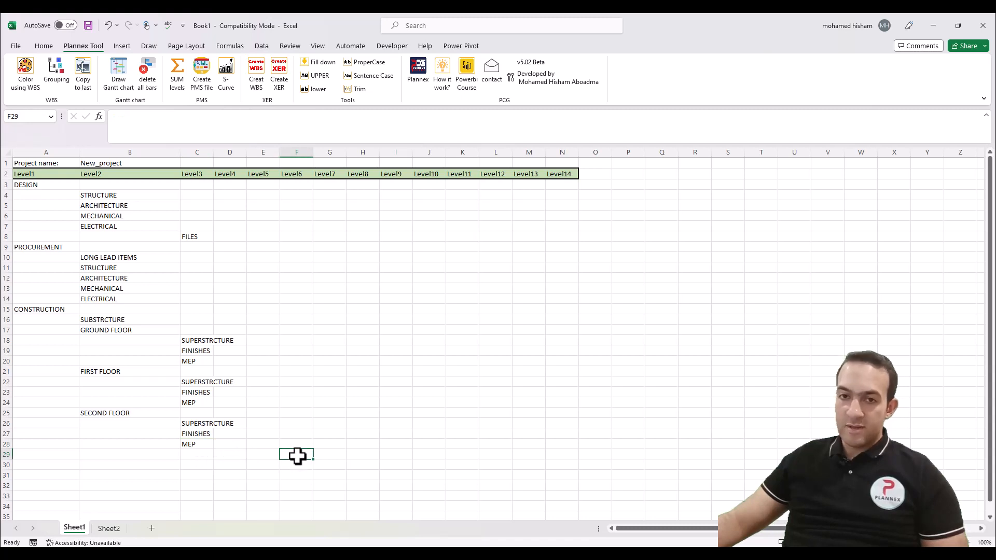
{"action": "left_click_drag", "start_coordinate": [196, 452], "coordinate": [233, 473]}
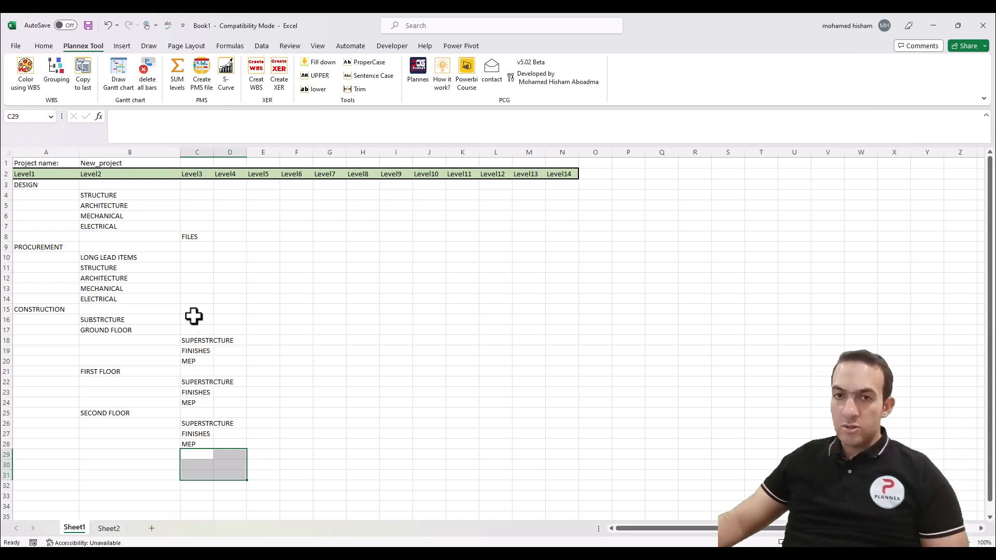
{"action": "left_click", "coordinate": [147, 259]}
{"action": "left_click", "coordinate": [190, 258]}
{"action": "left_click", "coordinate": [6, 257]}
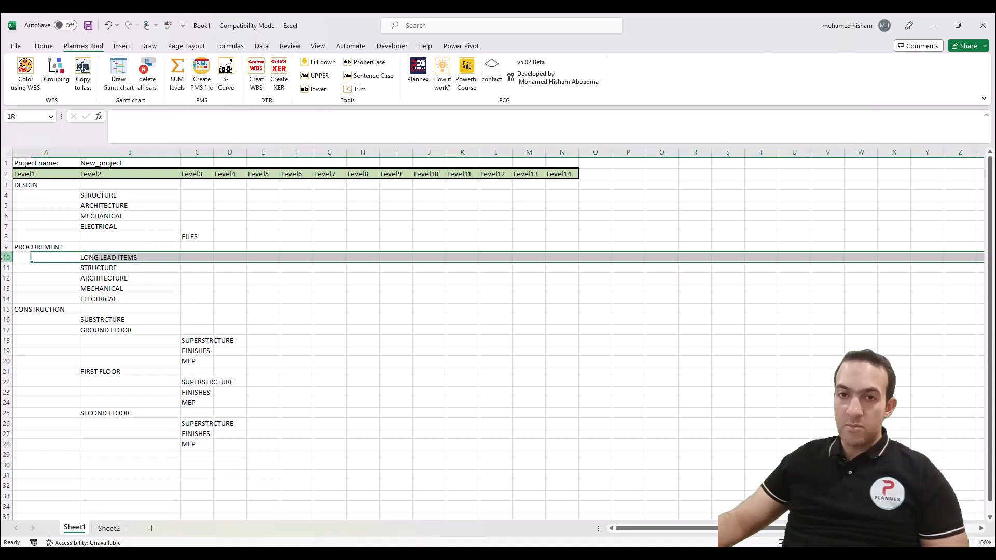
Enter the test text gfds in C11 beside STRUCTURE and try to create the XER file.
{"action": "left_click", "coordinate": [195, 268]}
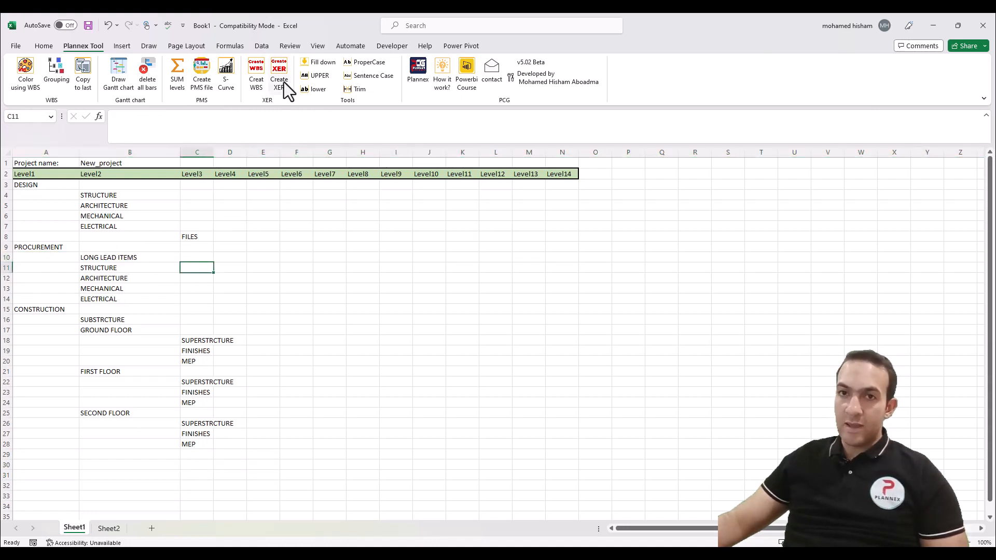
{"action": "key", "text": "Return"}
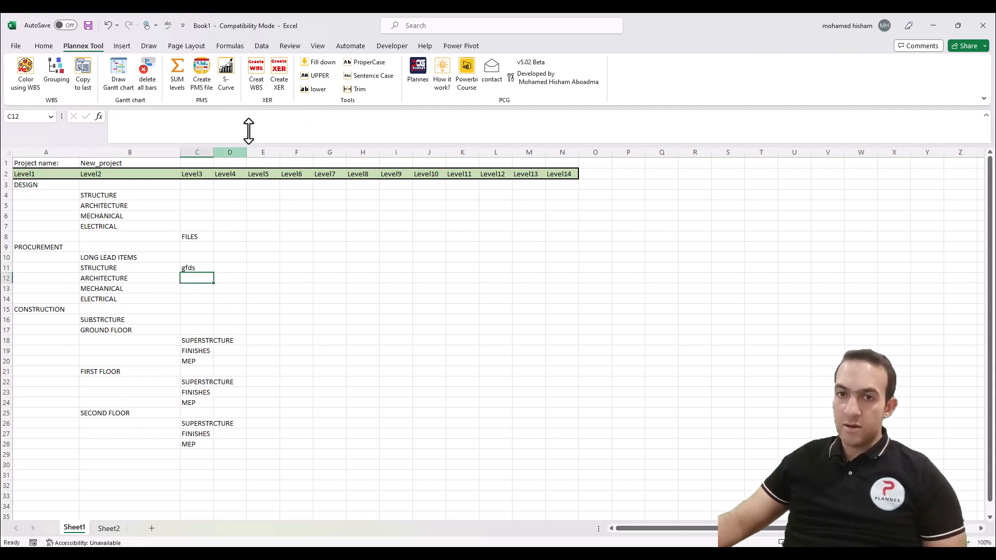
{"action": "left_click", "coordinate": [280, 72]}
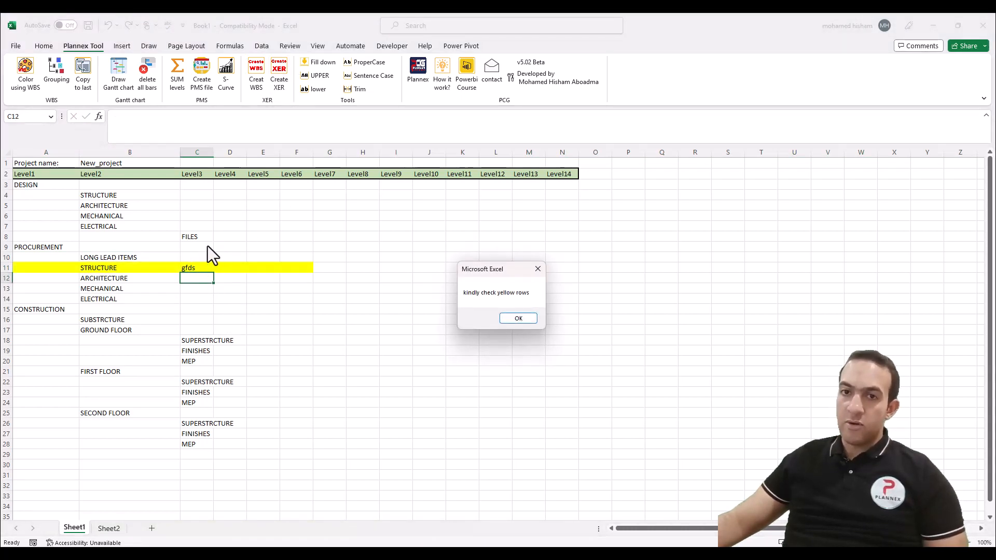
{"action": "left_click", "coordinate": [512, 318]}
Delete the test text from C11 in the highlighted STRUCTURE row.
{"action": "left_click", "coordinate": [164, 289]}
{"action": "left_click", "coordinate": [195, 269]}
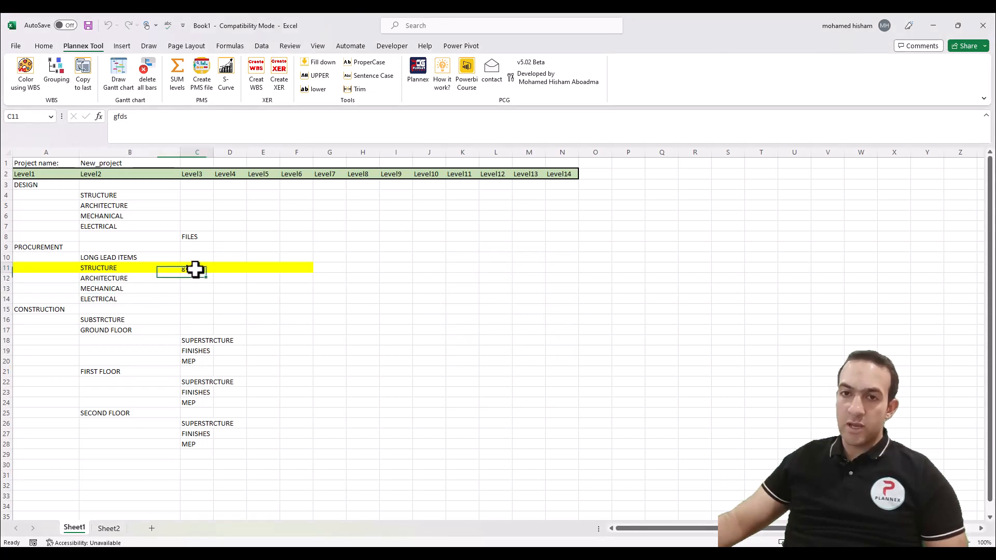
{"action": "key", "text": "Delete"}
{"action": "left_click", "coordinate": [209, 289]}
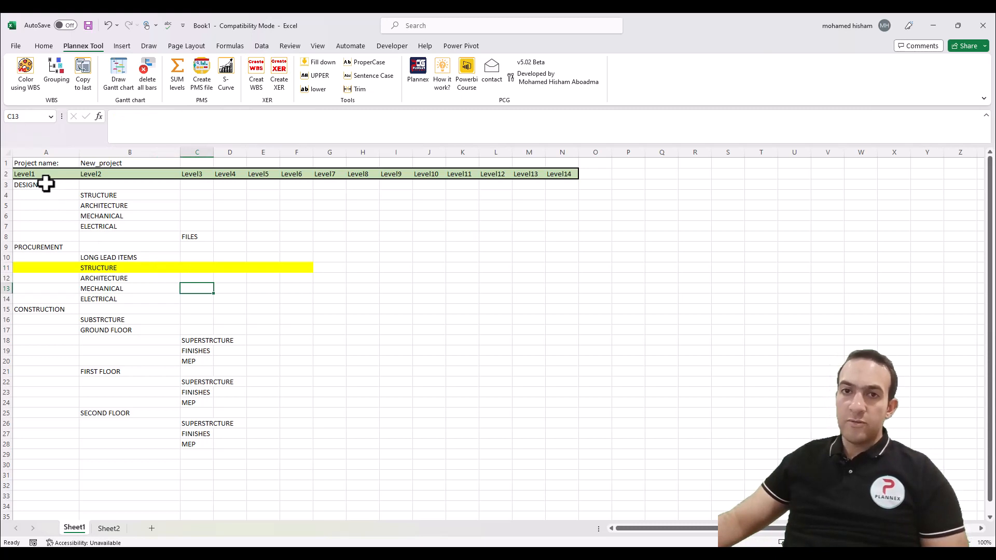
Create an XER file from the Sheet1 WBS in the plannex tool-v5.0 folder, naming it newproject10.
{"action": "left_click_drag", "start_coordinate": [44, 185], "coordinate": [200, 442]}
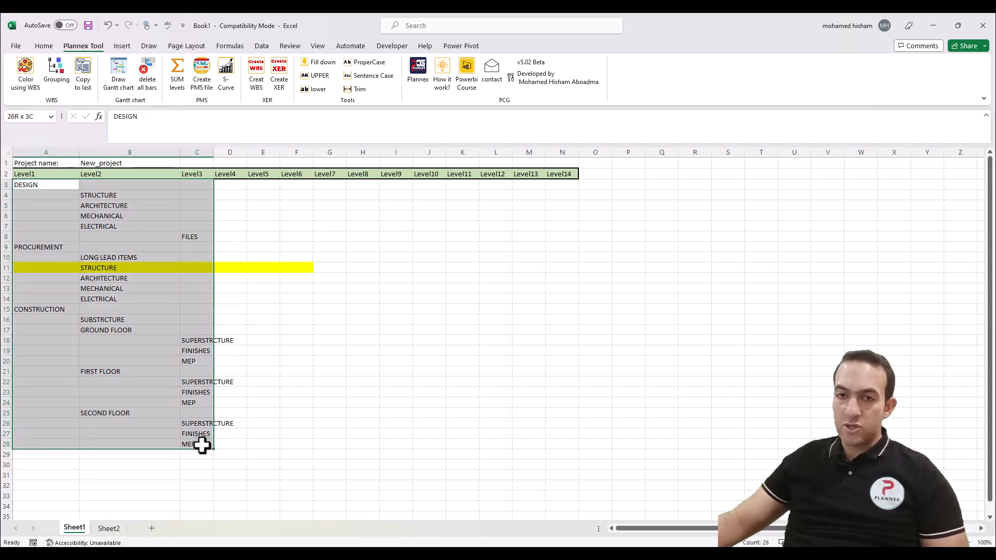
{"action": "left_click", "coordinate": [200, 237]}
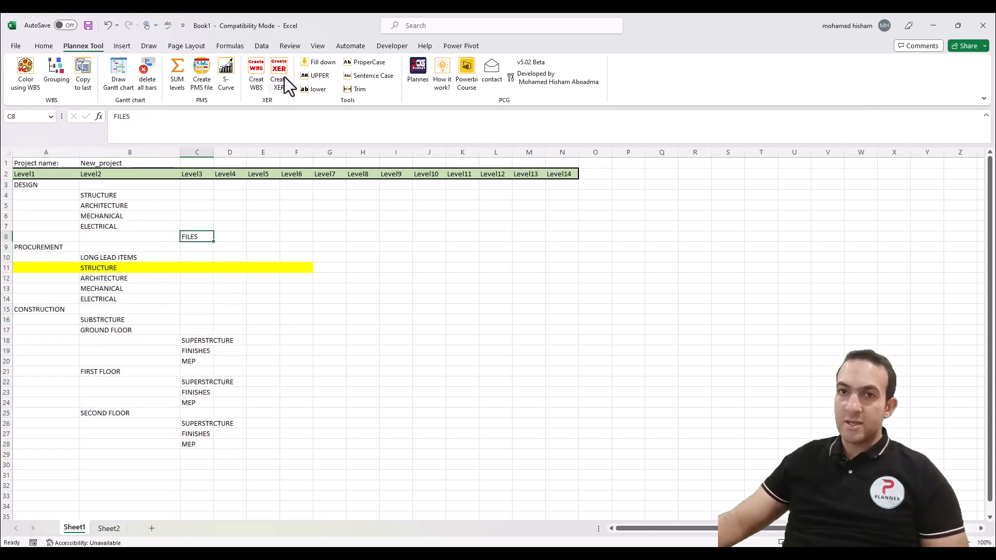
{"action": "left_click", "coordinate": [283, 70]}
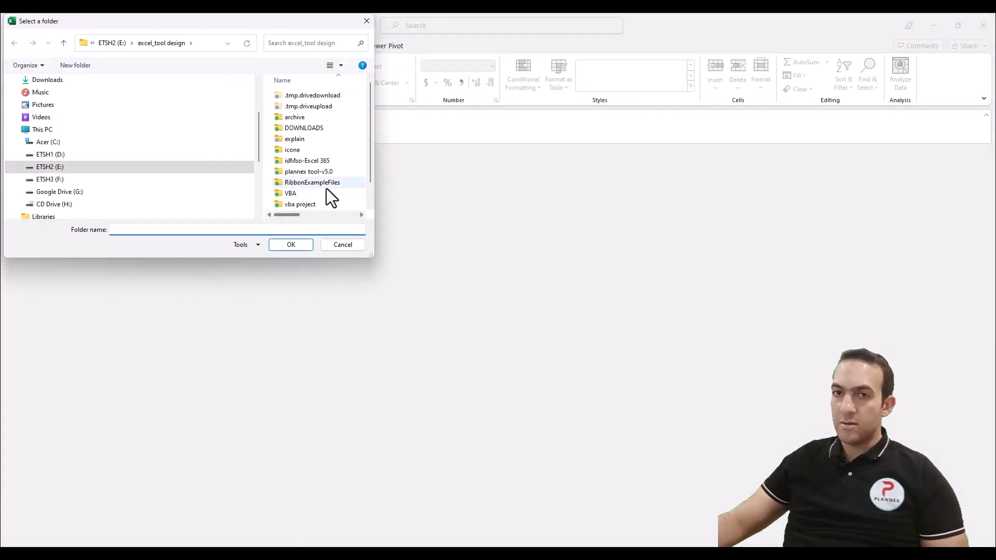
{"action": "left_click", "coordinate": [328, 170]}
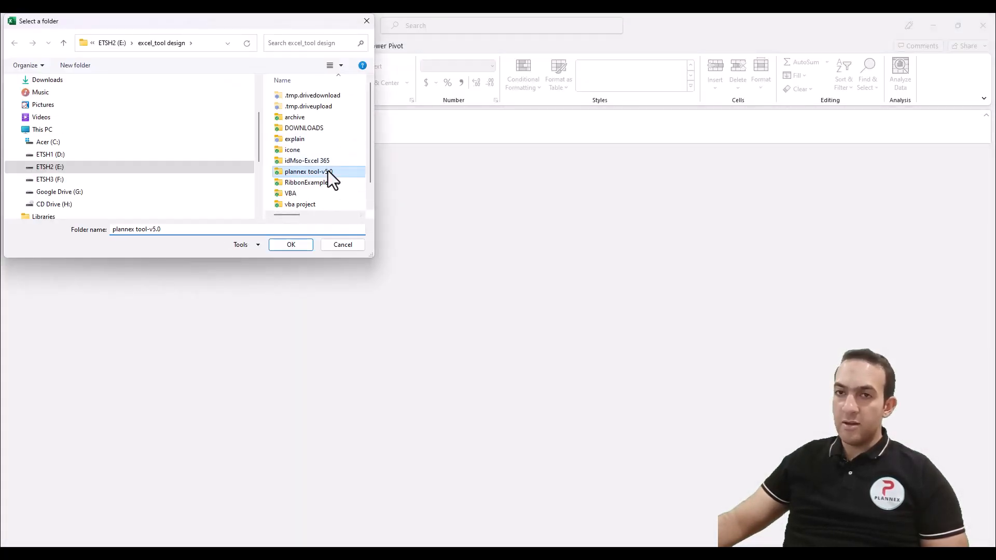
{"action": "left_click", "coordinate": [289, 245]}
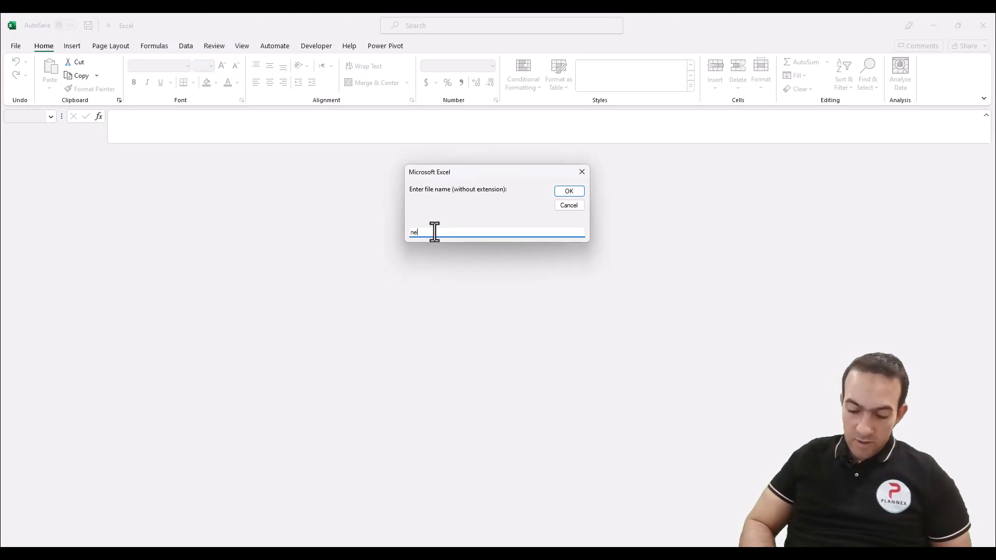
{"action": "type", "text": "newproject10"}
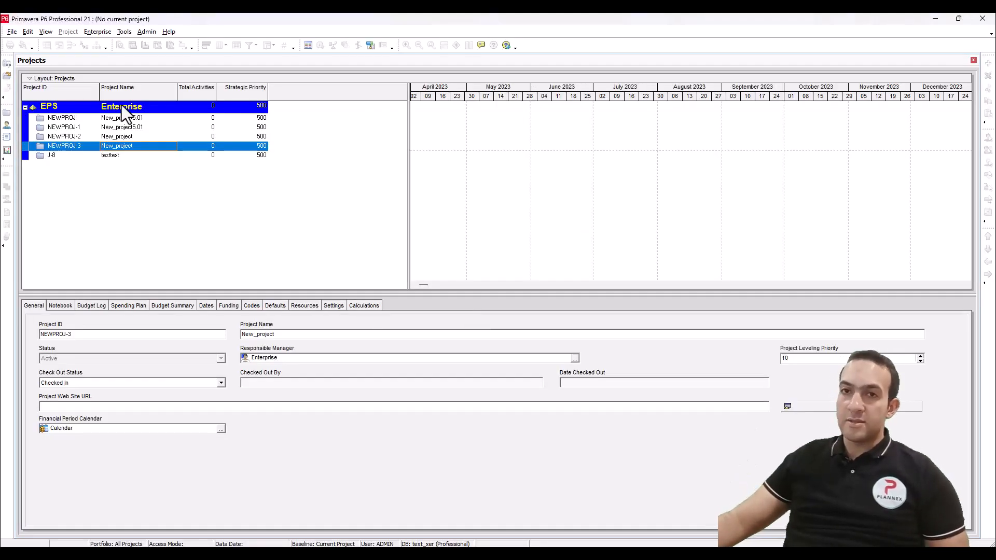
In Primavera P6, start a Primavera PM (XER) import and choose newproject10.xer from the plannex tool-v5.0 folder.
{"action": "left_click", "coordinate": [12, 31]}
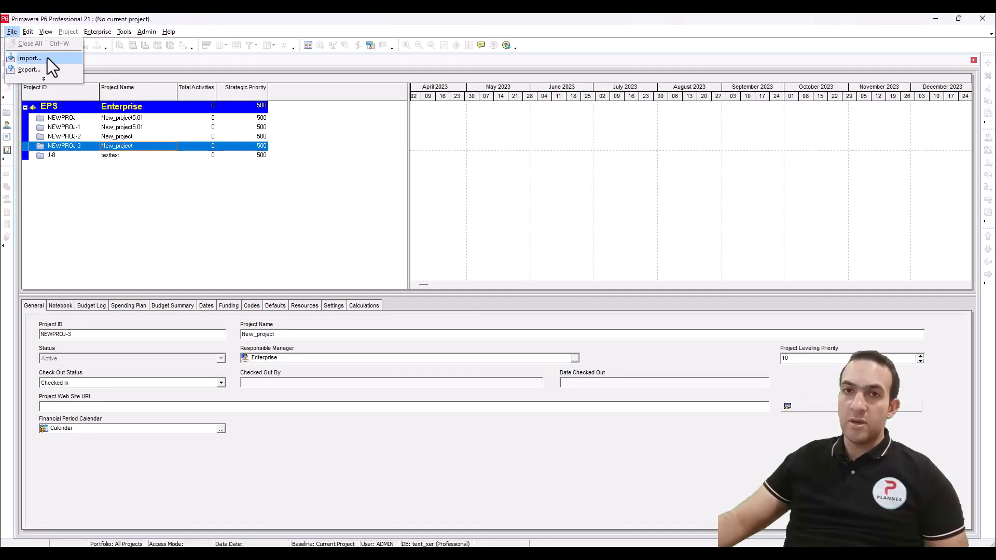
{"action": "left_click", "coordinate": [48, 57]}
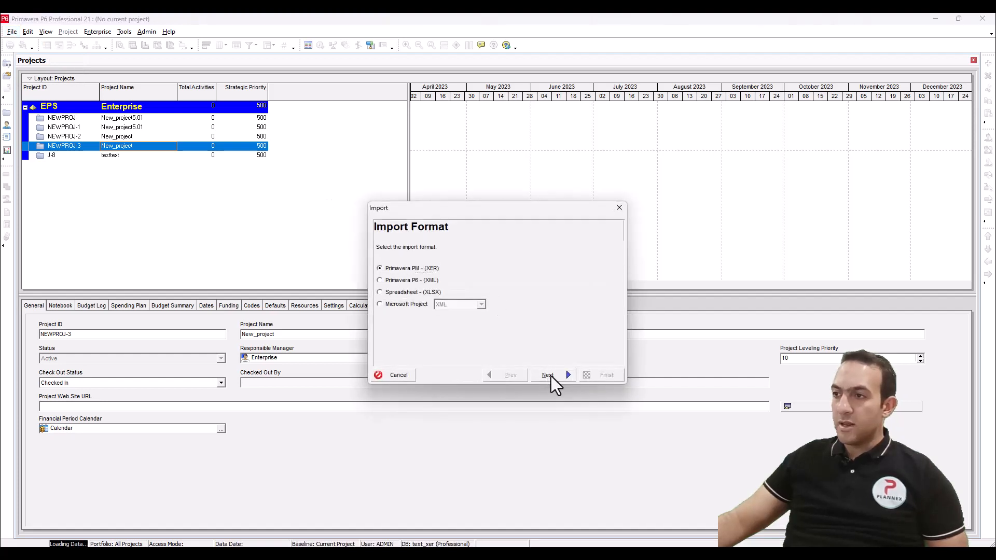
{"action": "left_click", "coordinate": [551, 376]}
{"action": "left_click", "coordinate": [550, 379]}
{"action": "left_click", "coordinate": [530, 283]}
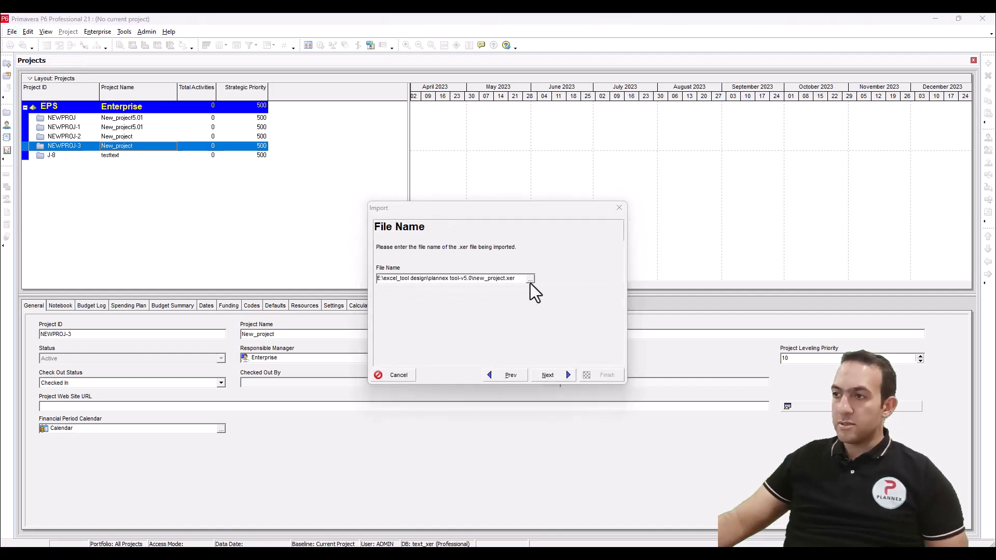
{"action": "left_click", "coordinate": [459, 198]}
{"action": "double_click", "coordinate": [458, 198]}
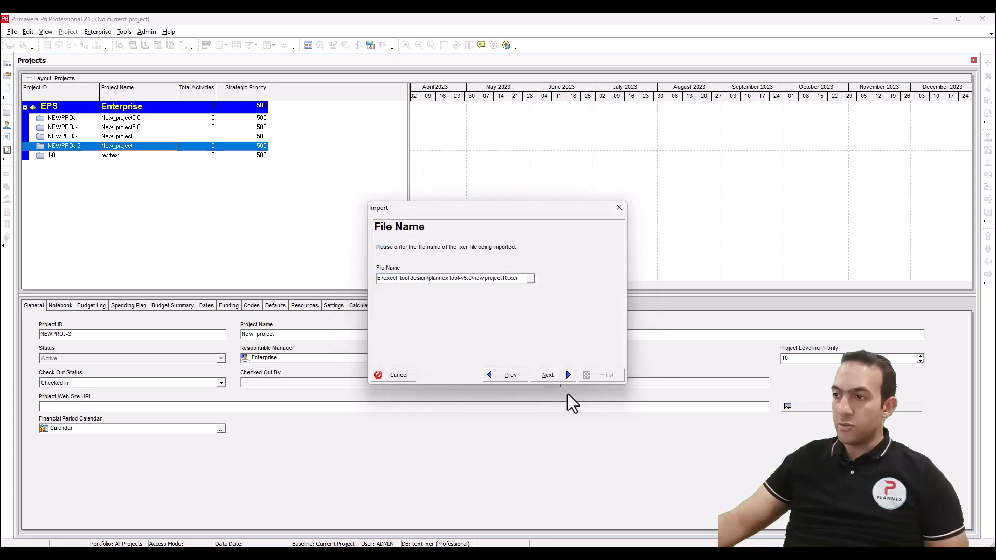
Set EPS as the import destination for the NEWPROJ project.
{"action": "left_click", "coordinate": [561, 374]}
{"action": "left_click", "coordinate": [528, 309]}
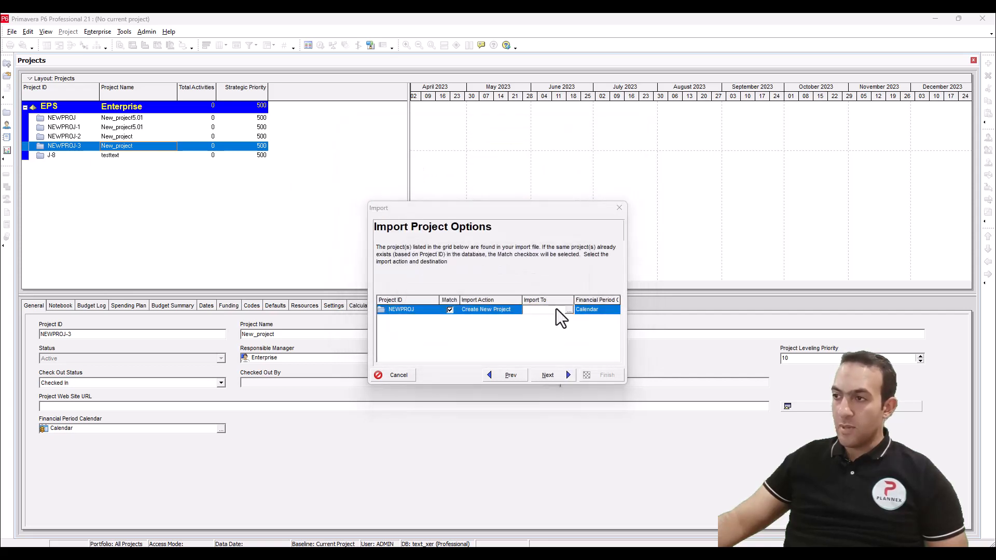
{"action": "left_click", "coordinate": [569, 309]}
{"action": "double_click", "coordinate": [179, 154]}
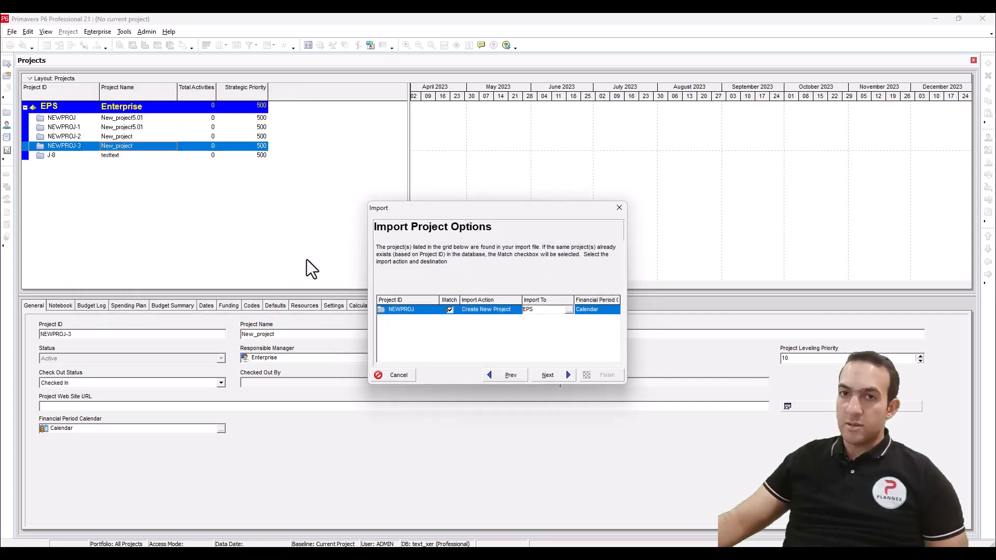
Run the NEWPROJ import with the Default Configuration update options and close the import result.
{"action": "left_click", "coordinate": [550, 375]}
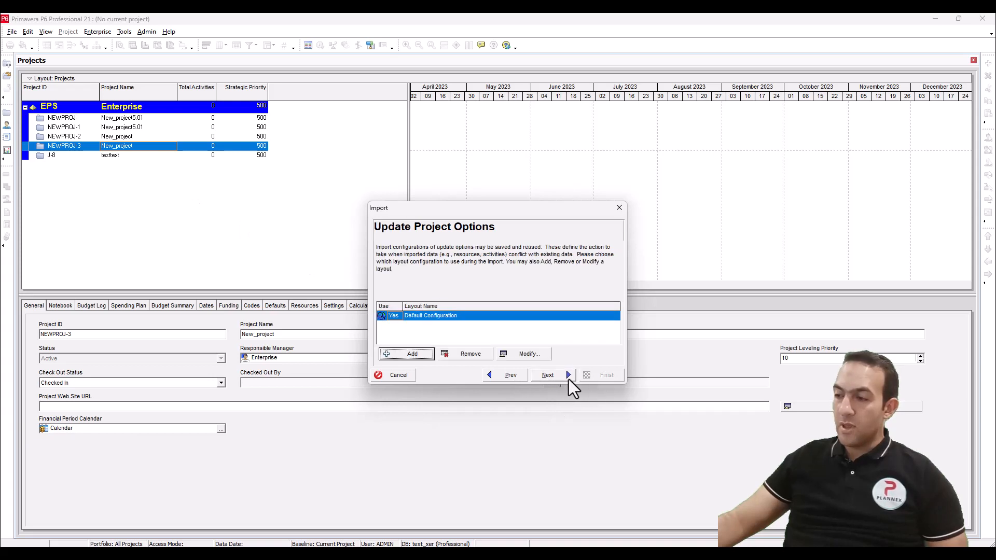
{"action": "left_click", "coordinate": [569, 377]}
{"action": "left_click", "coordinate": [602, 378]}
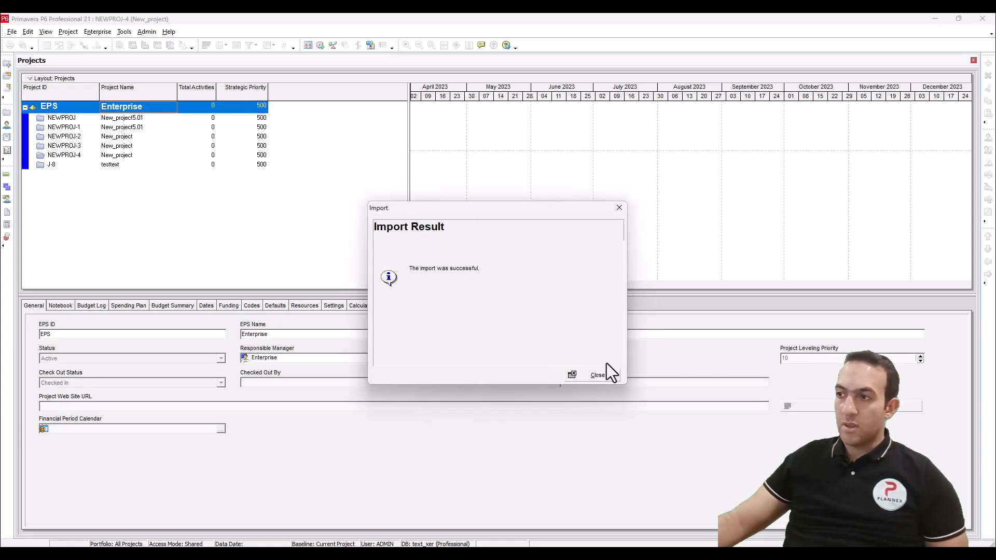
{"action": "left_click_drag", "start_coordinate": [439, 269], "coordinate": [508, 299]}
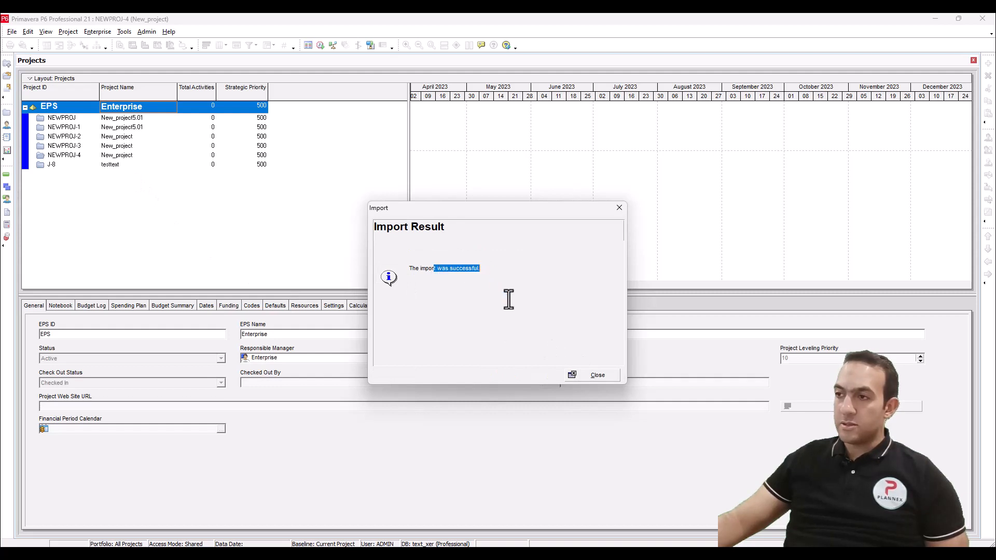
{"action": "left_click", "coordinate": [596, 376]}
Open the NEWPROJ-4 project and compare its WBS hierarchy with the source WBS in Sheet1 of the Excel workbook.
{"action": "right_click", "coordinate": [120, 155]}
{"action": "left_click", "coordinate": [147, 166]}
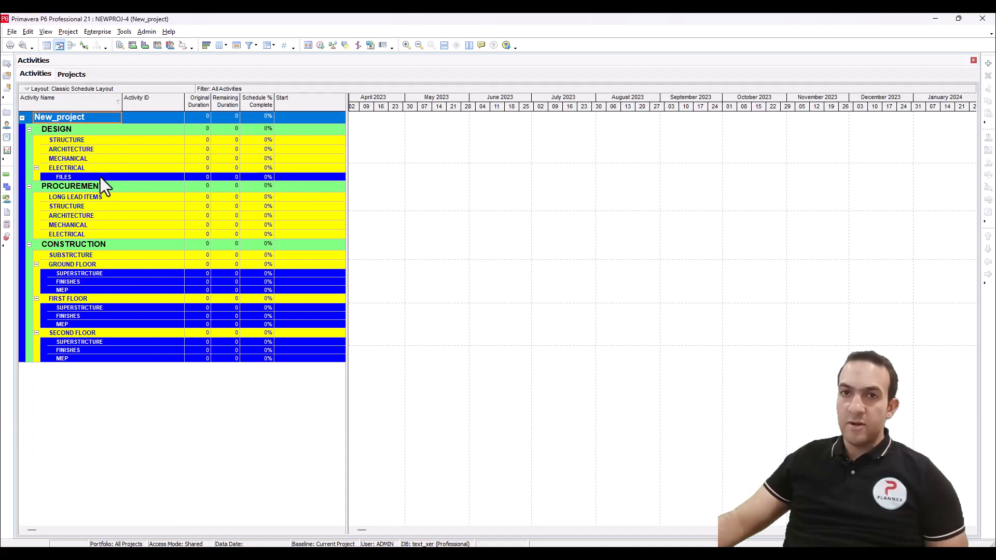
{"action": "left_click", "coordinate": [100, 159]}
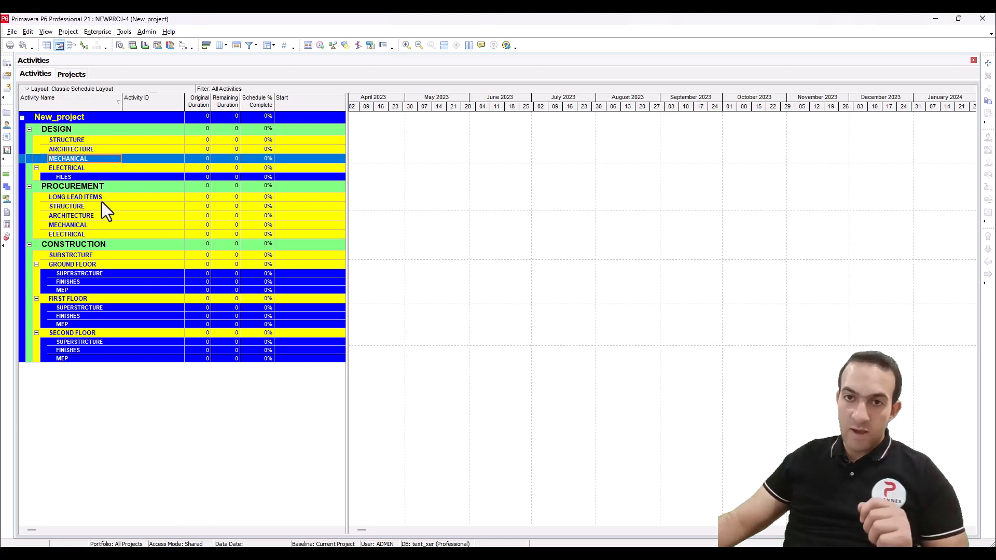
{"action": "mouse_move", "coordinate": [471, 510]}
{"action": "left_click", "coordinate": [441, 503]}
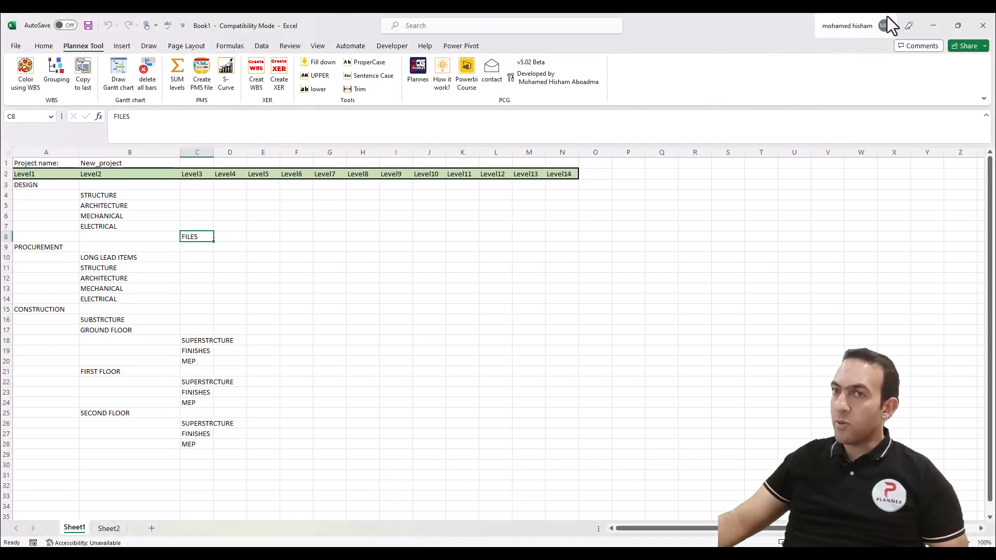
{"action": "left_click", "coordinate": [931, 25]}
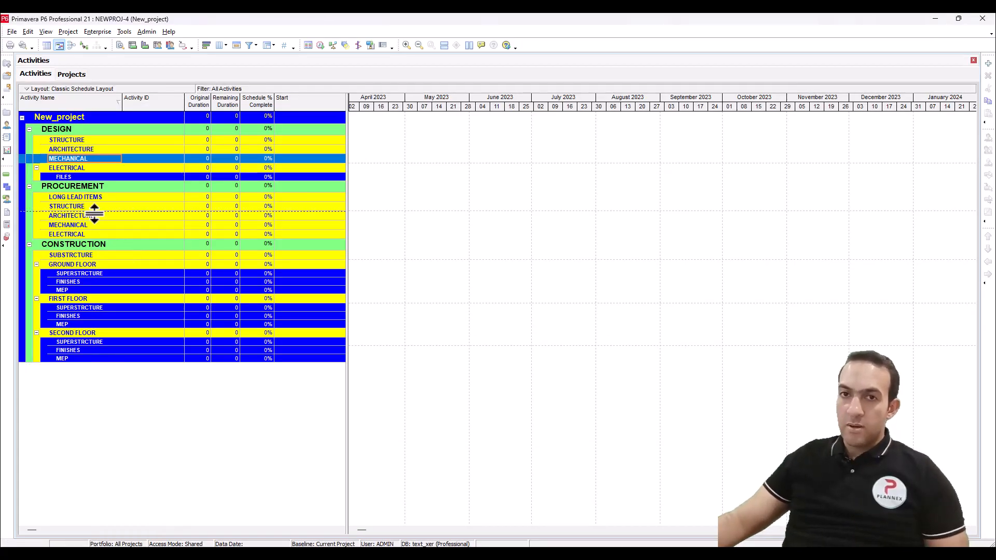
Show the project's WBS view in Primavera P6 and examine the codes and names of the imported WBS elements.
{"action": "left_click", "coordinate": [6, 187]}
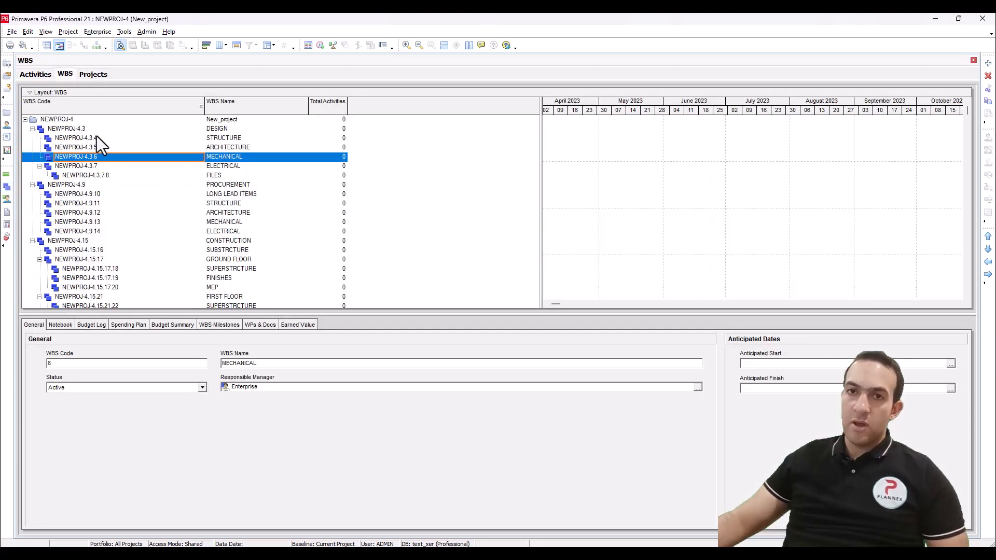
{"action": "left_click", "coordinate": [230, 185]}
{"action": "left_click", "coordinate": [230, 194]}
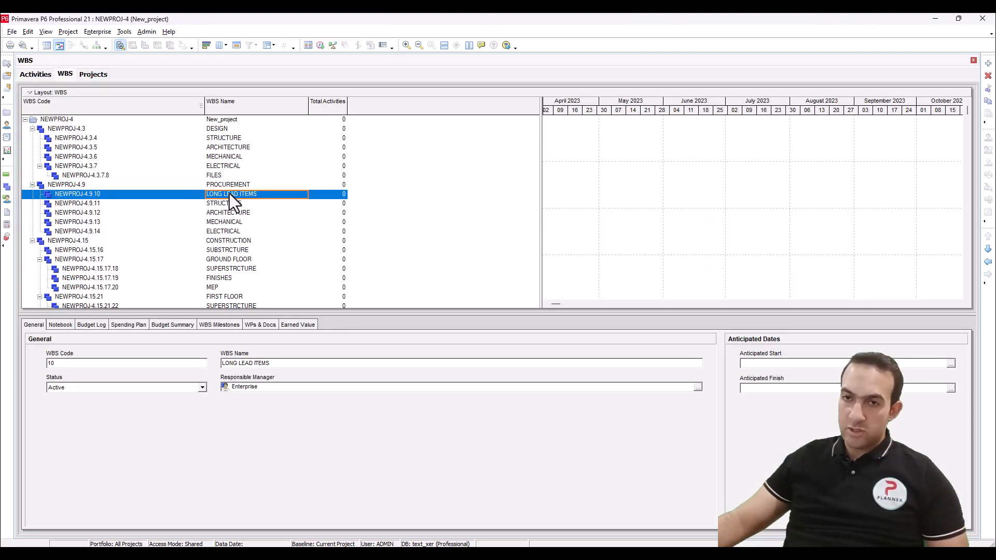
{"action": "left_click", "coordinate": [107, 202]}
{"action": "left_click", "coordinate": [105, 213]}
{"action": "left_click_drag", "start_coordinate": [101, 221], "coordinate": [116, 267]}
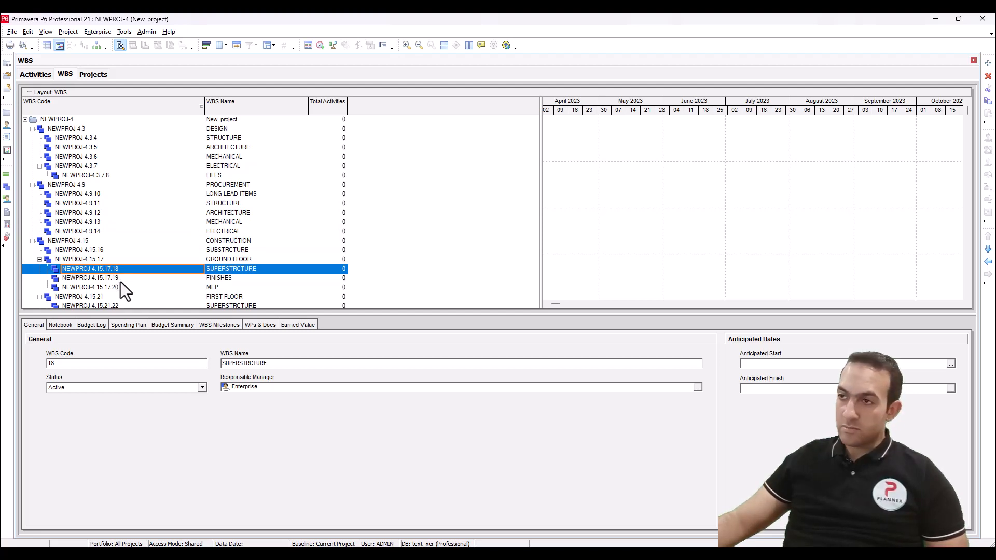
{"action": "left_click", "coordinate": [120, 280]}
{"action": "left_click", "coordinate": [102, 214]}
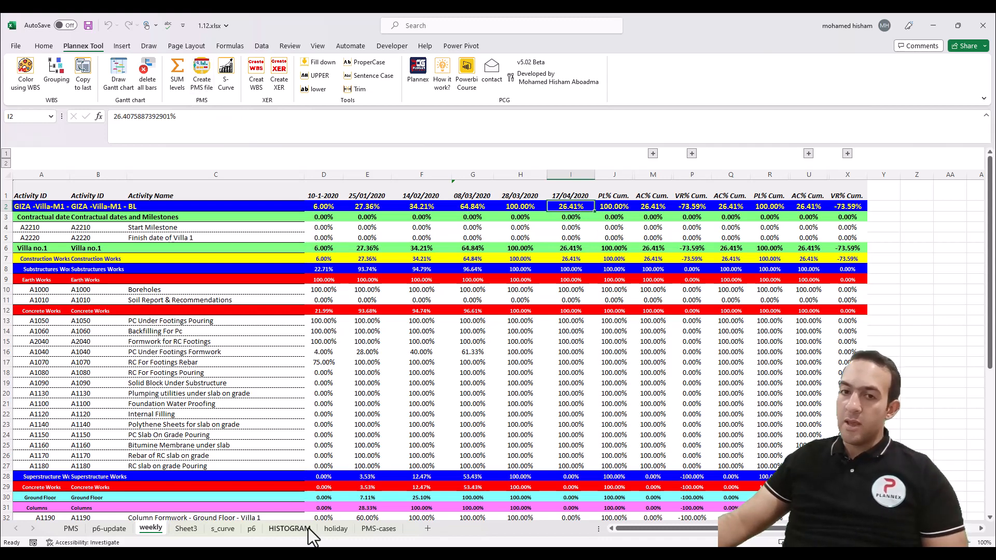
In the PMS sheet of Excel workbook 1.12.xlsx, set the current data date in AA2 to 20/02/2020 and inspect the progress formulas.
{"action": "left_click", "coordinate": [71, 529]}
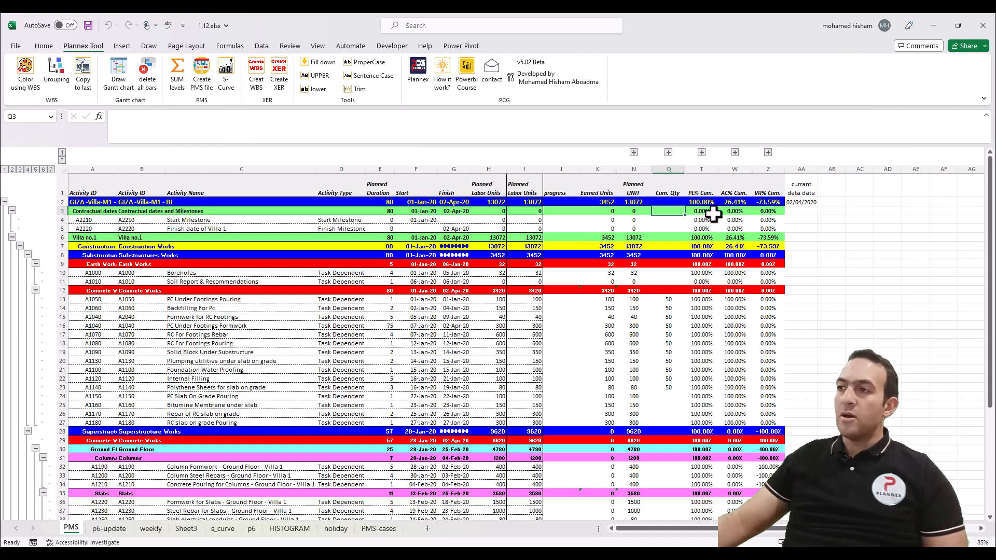
{"action": "left_click", "coordinate": [795, 203]}
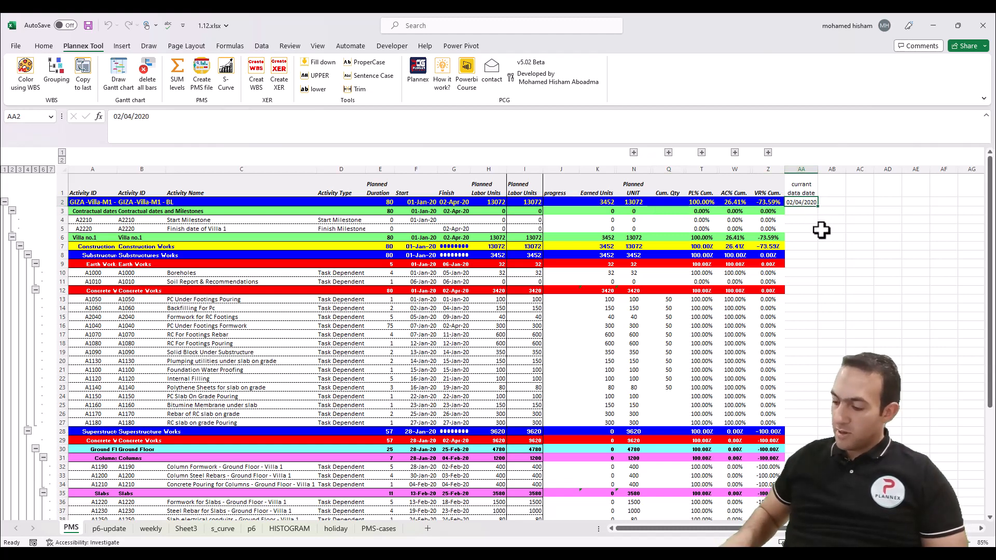
{"action": "type", "text": "20-"}
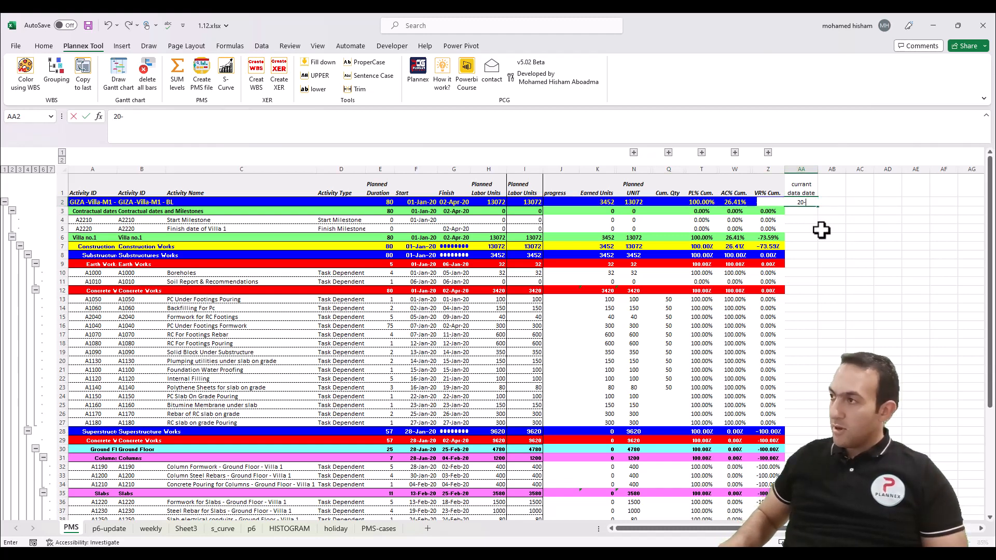
{"action": "type", "text": "02-2020"}
{"action": "key", "text": "Return"}
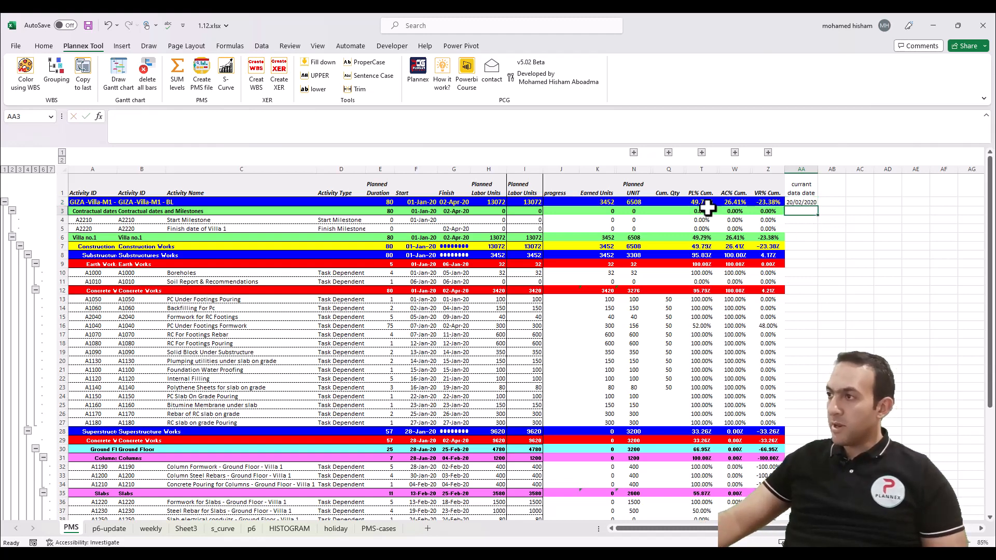
{"action": "left_click", "coordinate": [733, 204]}
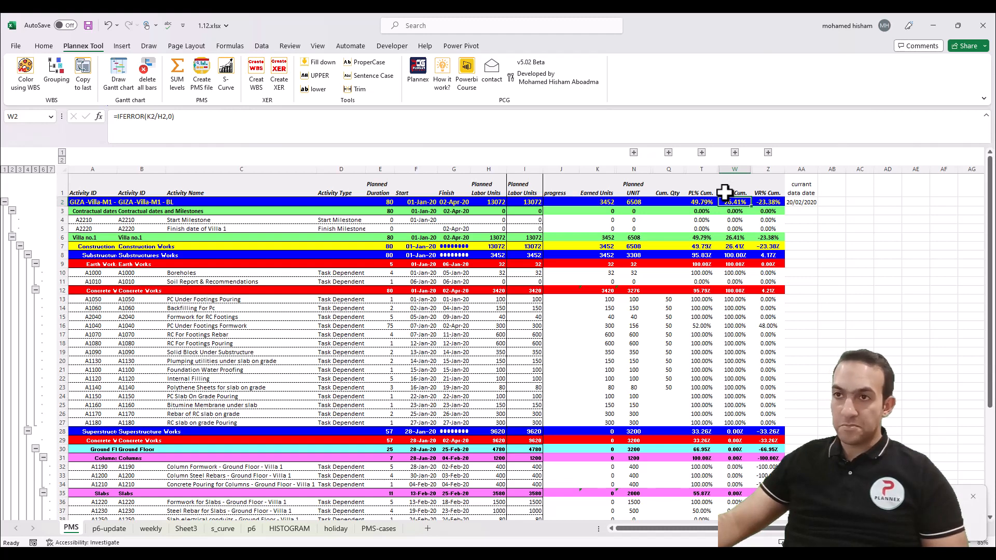
{"action": "left_click", "coordinate": [733, 229]}
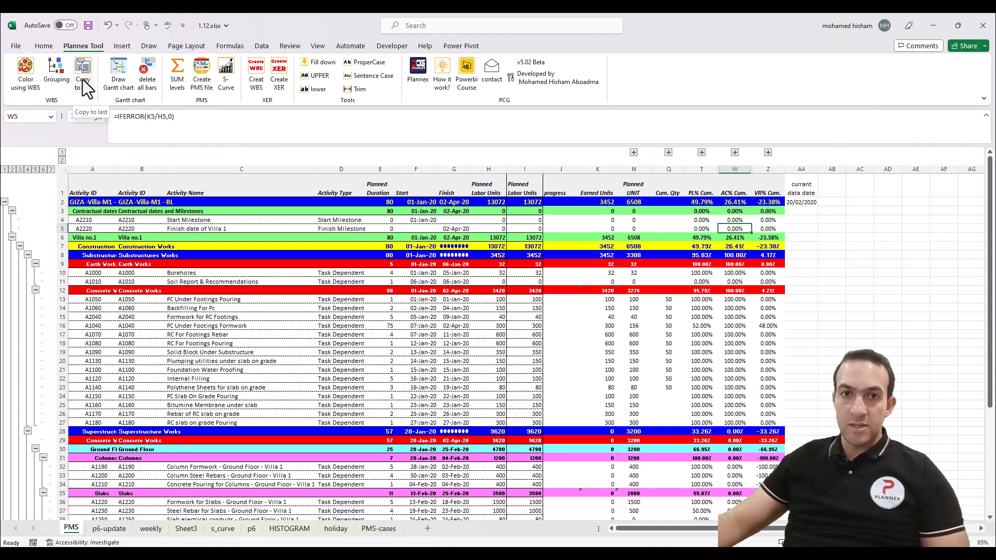
{"action": "left_click", "coordinate": [634, 308]}
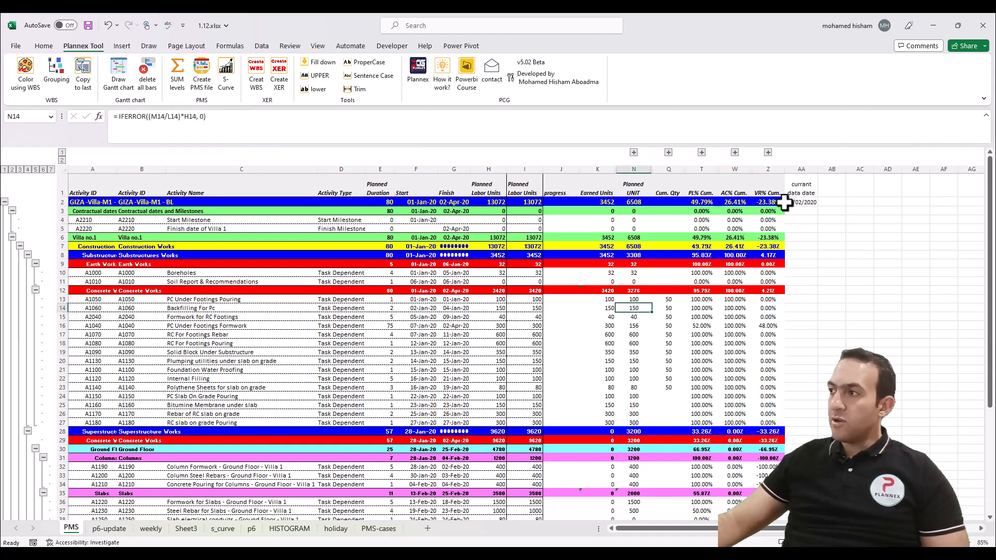
Copy the PMS sheet's AC% Cum. column W to the end of the weekly sheet in 1.12.xlsx with Copy to last.
{"action": "left_click", "coordinate": [733, 166]}
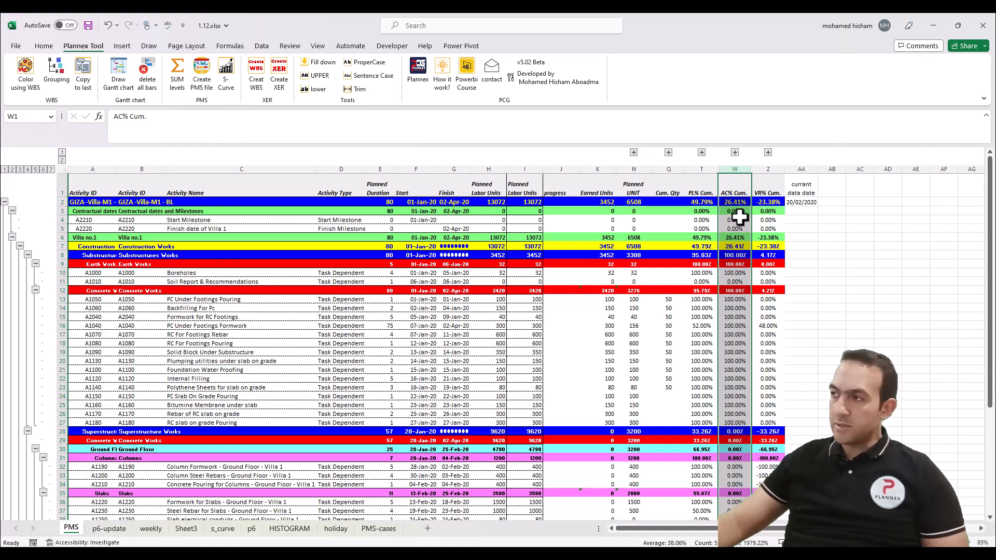
{"action": "left_click", "coordinate": [83, 73]}
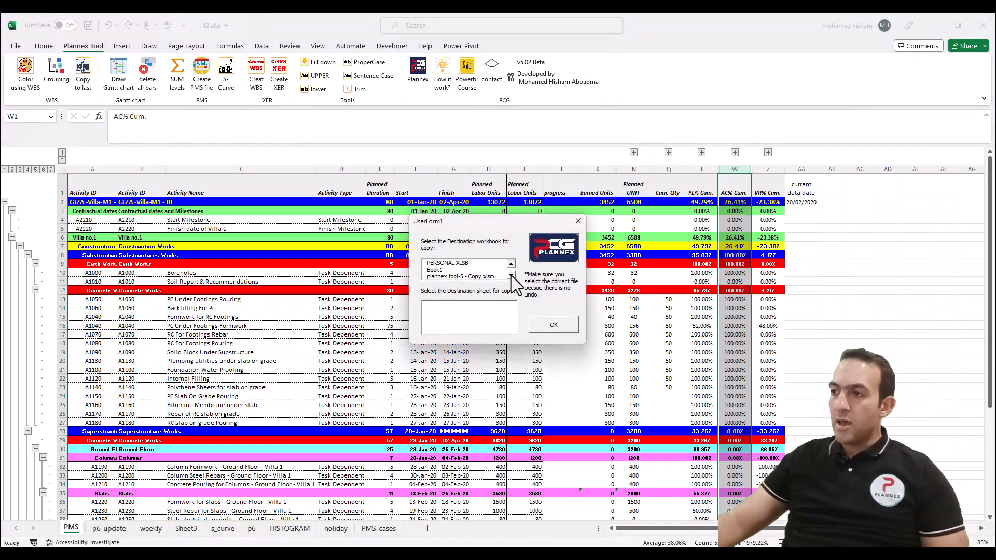
{"action": "left_click", "coordinate": [512, 275]}
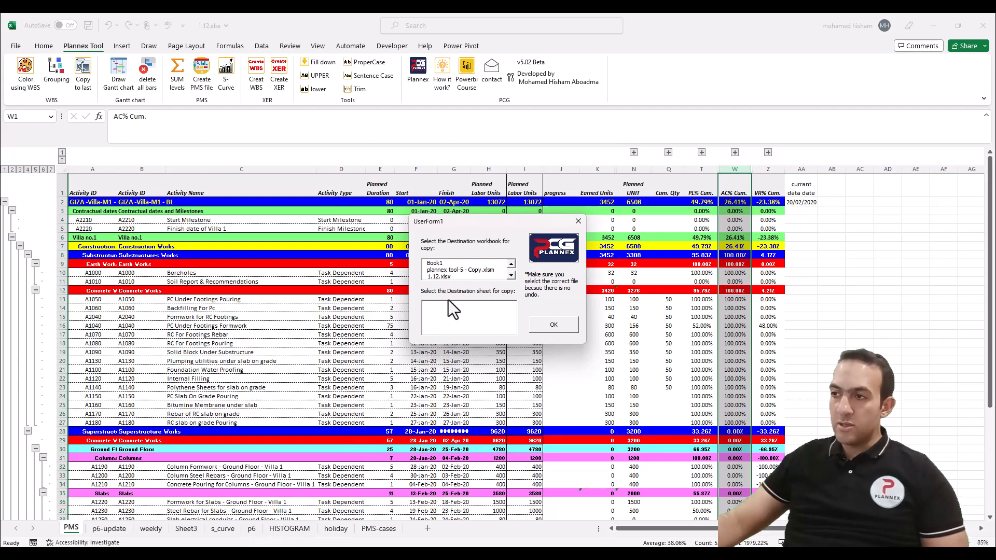
{"action": "left_click", "coordinate": [442, 276]}
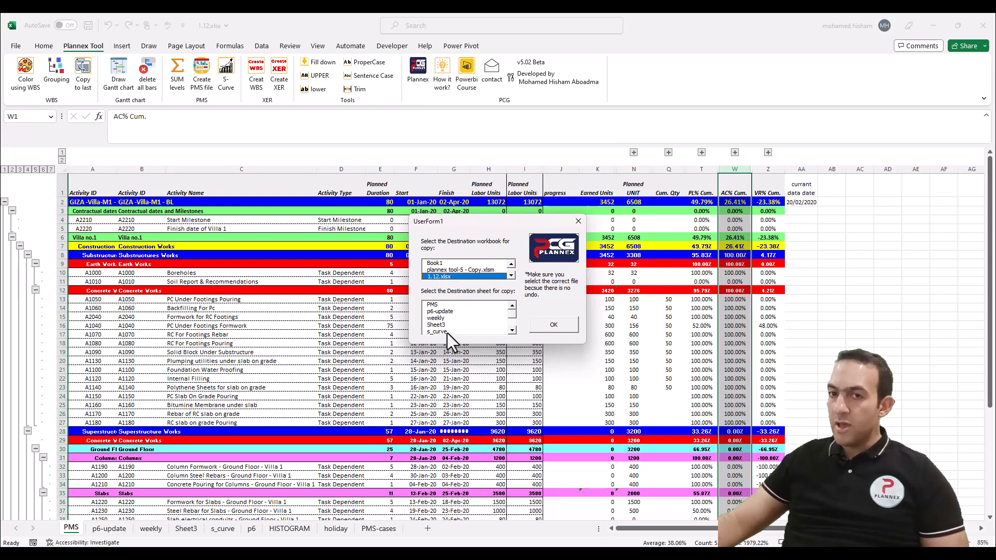
{"action": "left_click", "coordinate": [442, 318]}
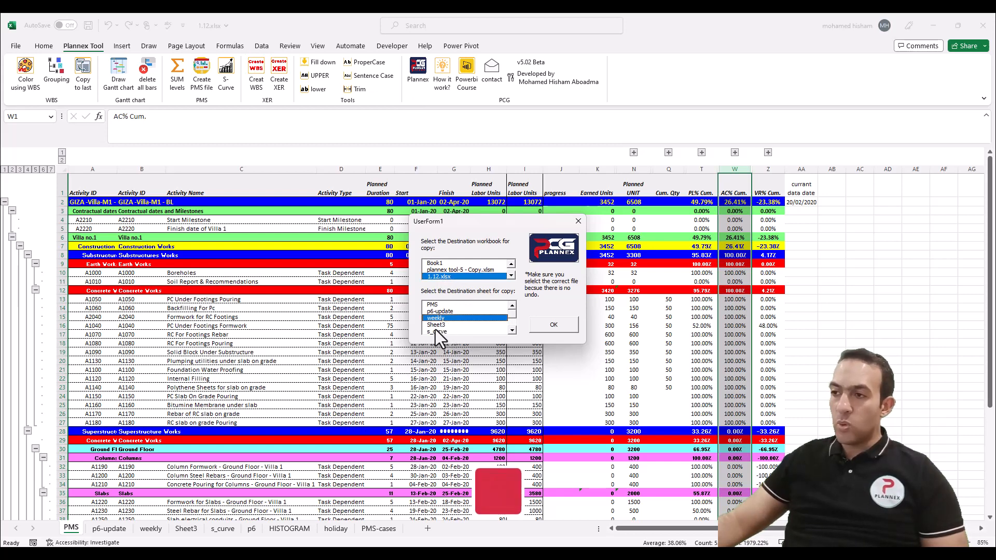
{"action": "left_click", "coordinate": [562, 328]}
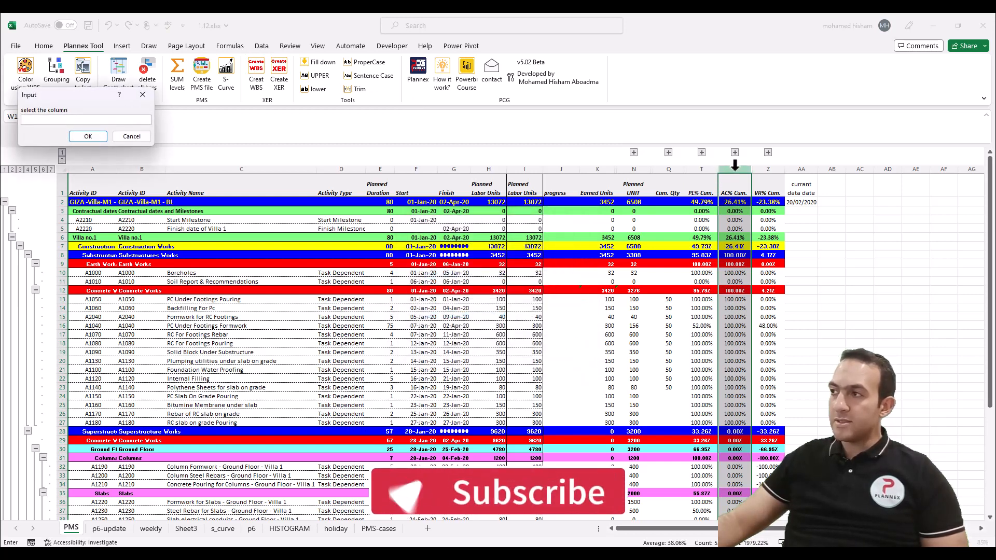
{"action": "left_click", "coordinate": [91, 138]}
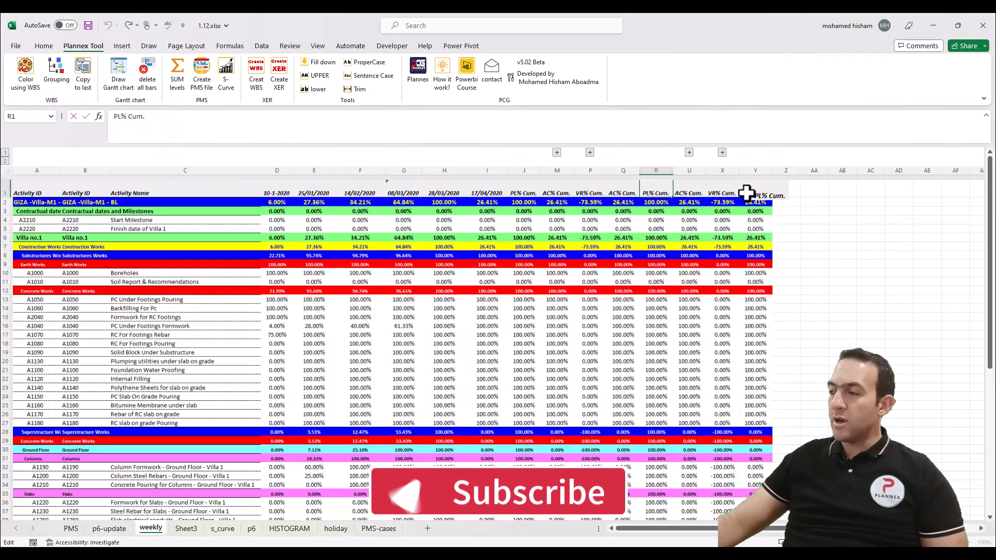
{"action": "left_click", "coordinate": [713, 239]}
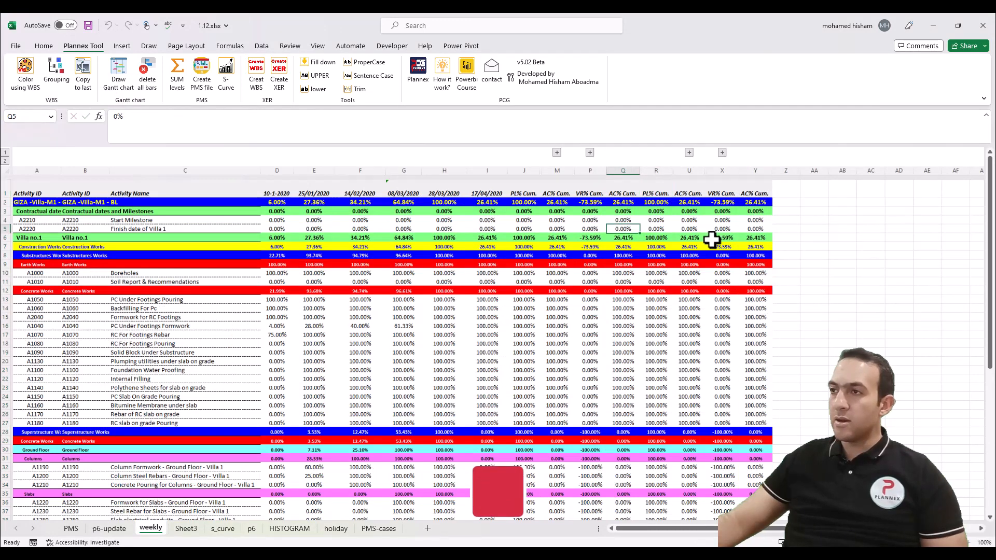
Replace the AC% Cum. header in Y1 of the weekly sheet with the date 01/04/2020.
{"action": "left_click", "coordinate": [881, 193]}
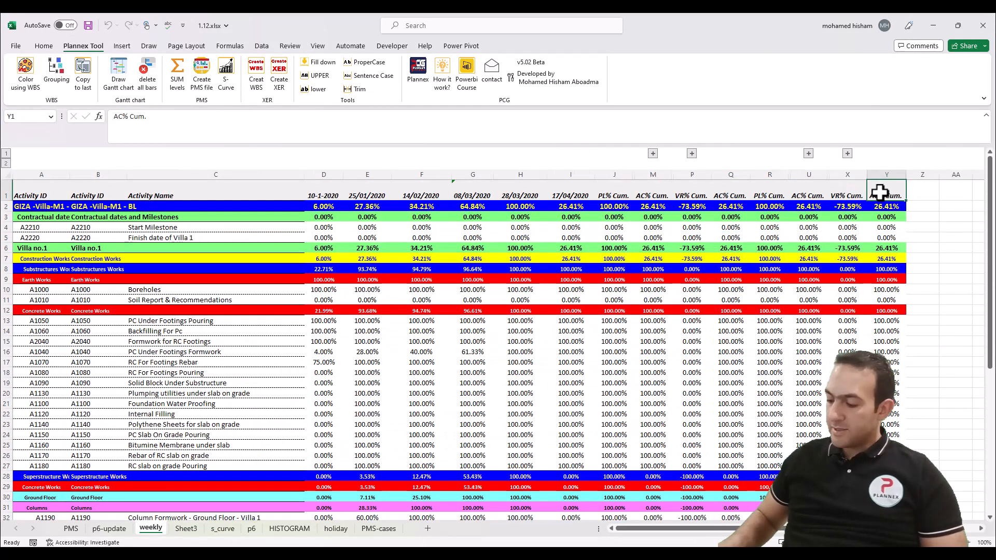
{"action": "type", "text": "1-4%"}
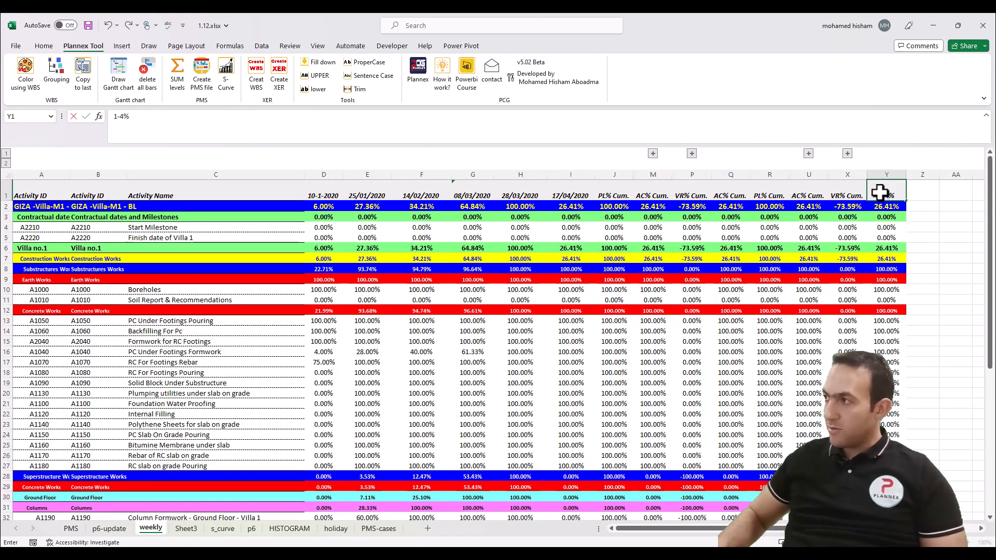
{"action": "type", "text": "-200"}
{"action": "key", "text": "BackSpace"}
{"action": "type", "text": "20"}
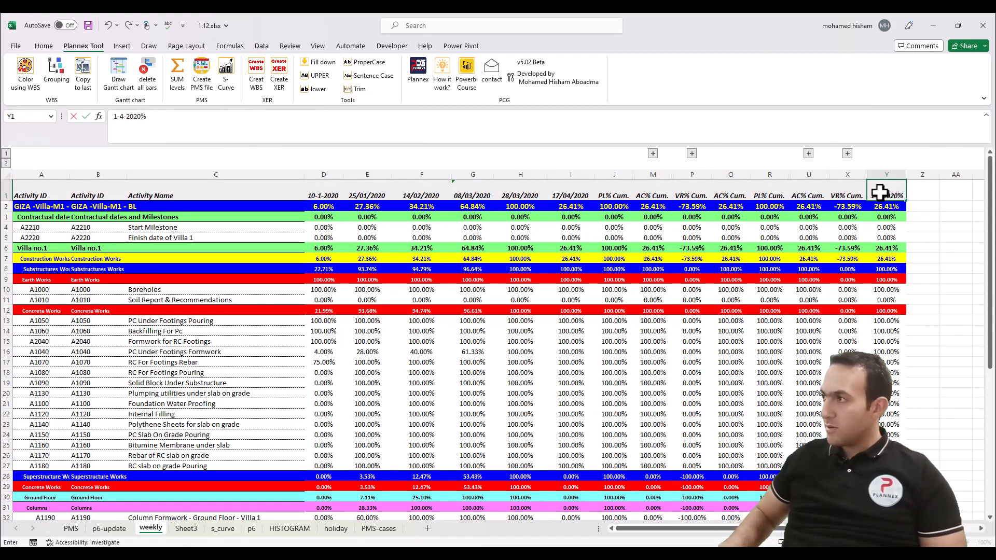
{"action": "key", "text": "Return"}
{"action": "left_click", "coordinate": [848, 258]}
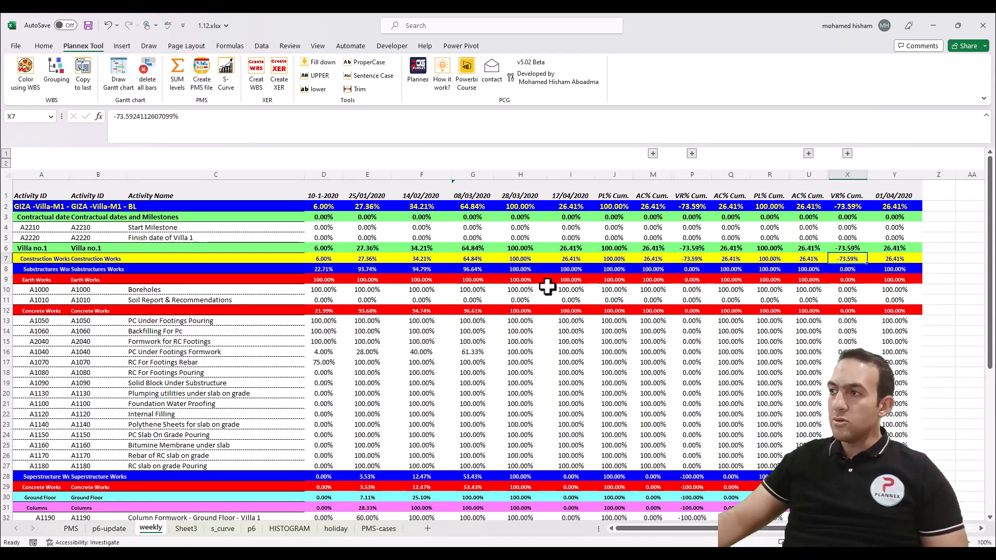
Copy the PMS sheet's PL%, AC% and VR% columns T:Z to the end of the weekly sheet in 1.12.xlsx with Copy to last.
{"action": "left_click", "coordinate": [71, 529]}
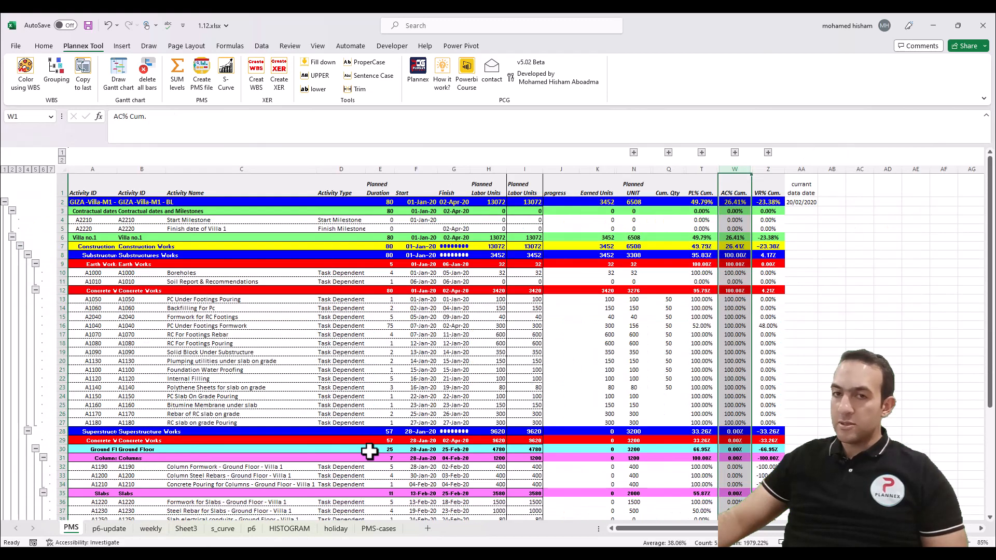
{"action": "left_click", "coordinate": [83, 72]}
{"action": "left_click", "coordinate": [511, 276]}
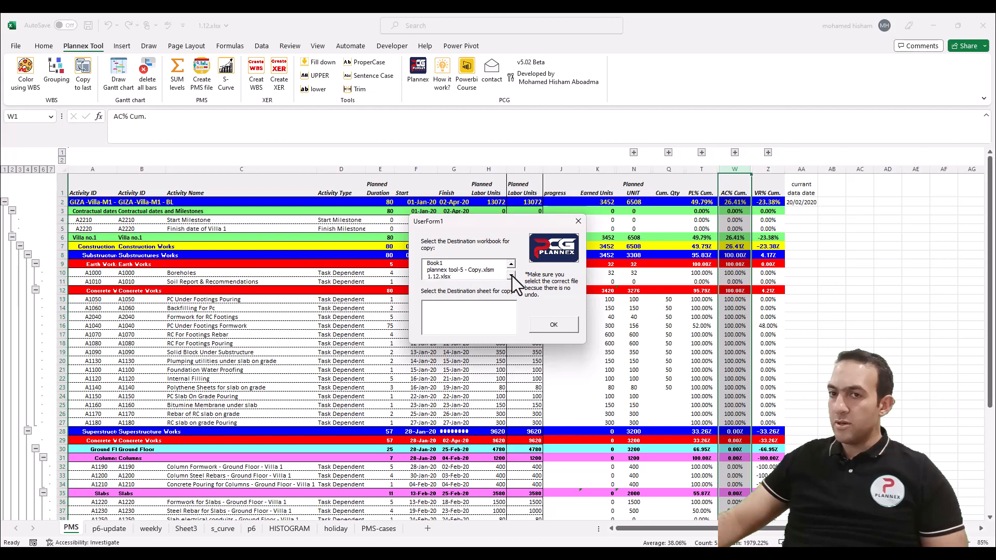
{"action": "left_click", "coordinate": [438, 277]}
{"action": "left_click", "coordinate": [512, 330]}
{"action": "left_click", "coordinate": [512, 331]}
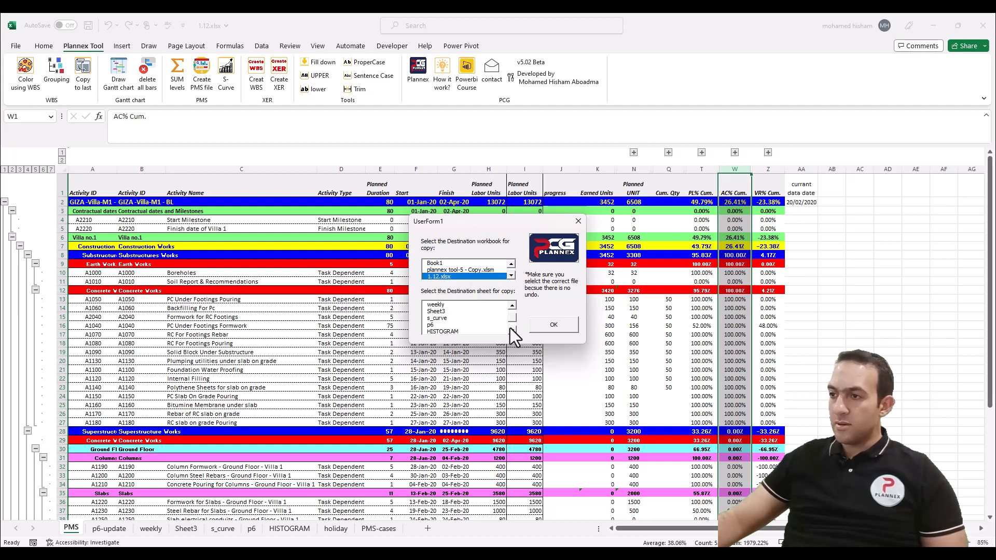
{"action": "left_click", "coordinate": [471, 306]}
{"action": "left_click", "coordinate": [554, 325]}
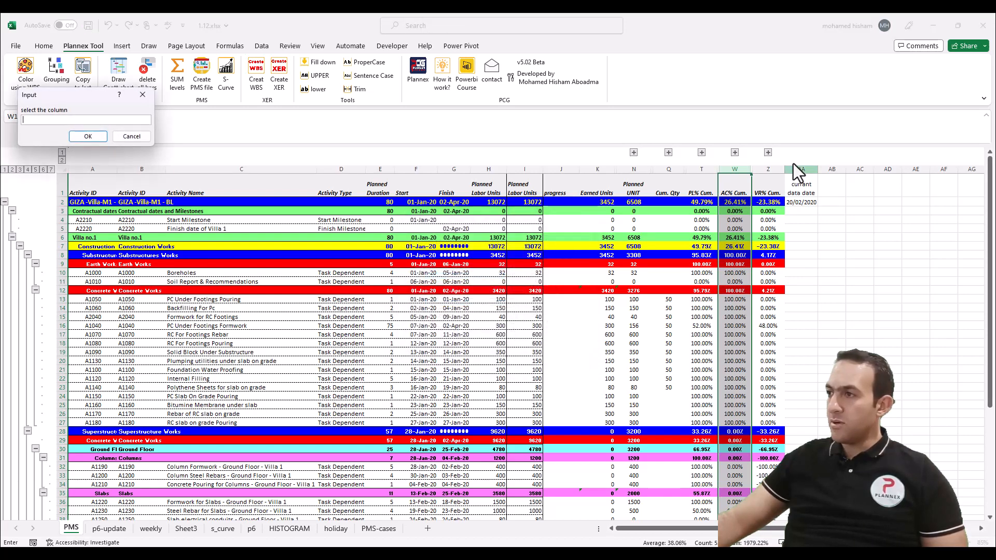
{"action": "left_click_drag", "start_coordinate": [769, 170], "coordinate": [689, 170]}
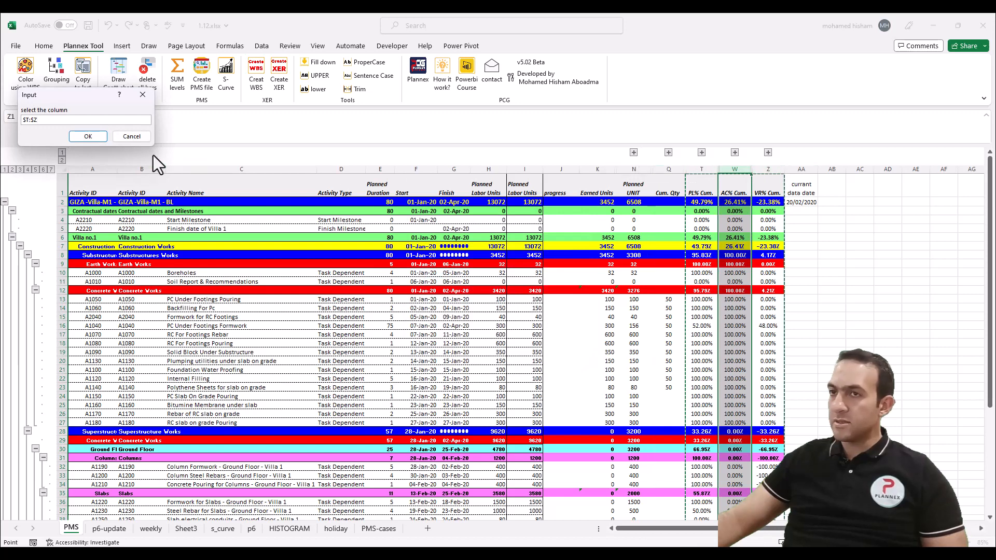
{"action": "left_click", "coordinate": [88, 137]}
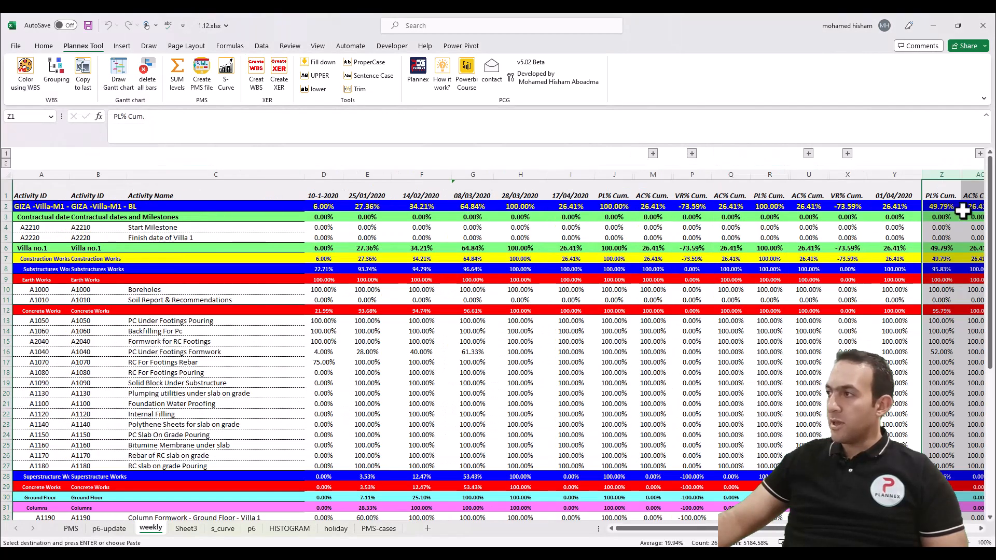
{"action": "scroll", "coordinate": [880, 295], "scroll_direction": "right", "scroll_amount": 1}
{"action": "left_click", "coordinate": [882, 291]}
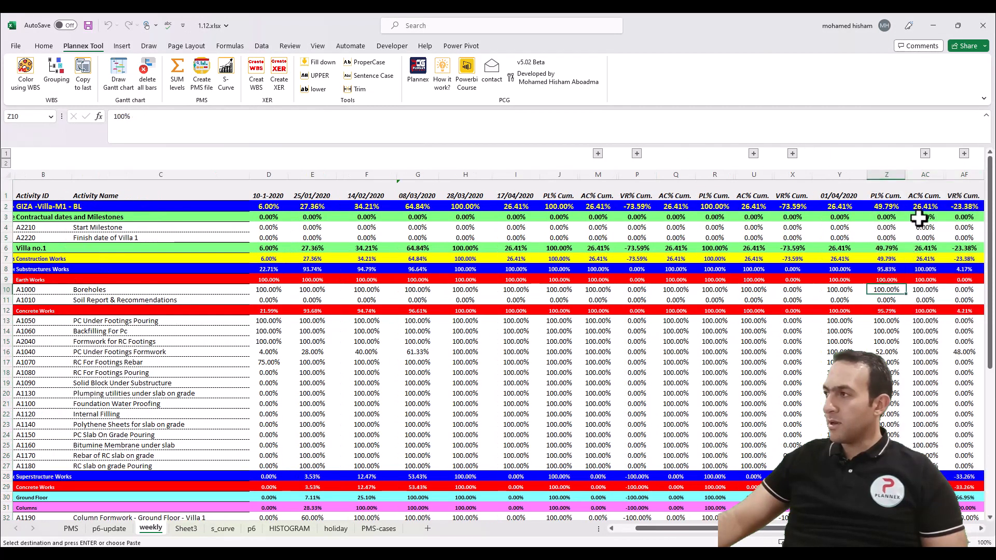
{"action": "left_click", "coordinate": [598, 258]}
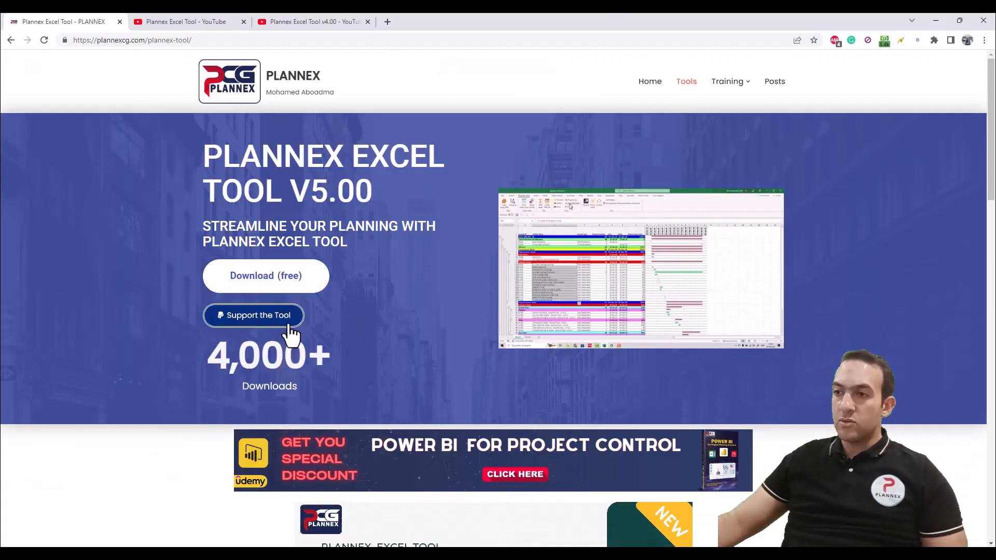
{"action": "mouse_move", "coordinate": [561, 279]}
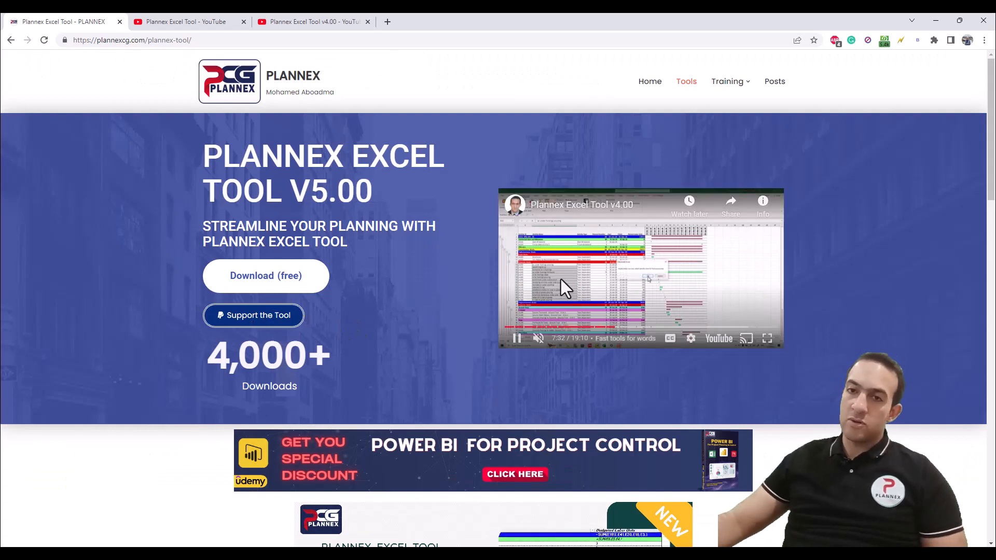